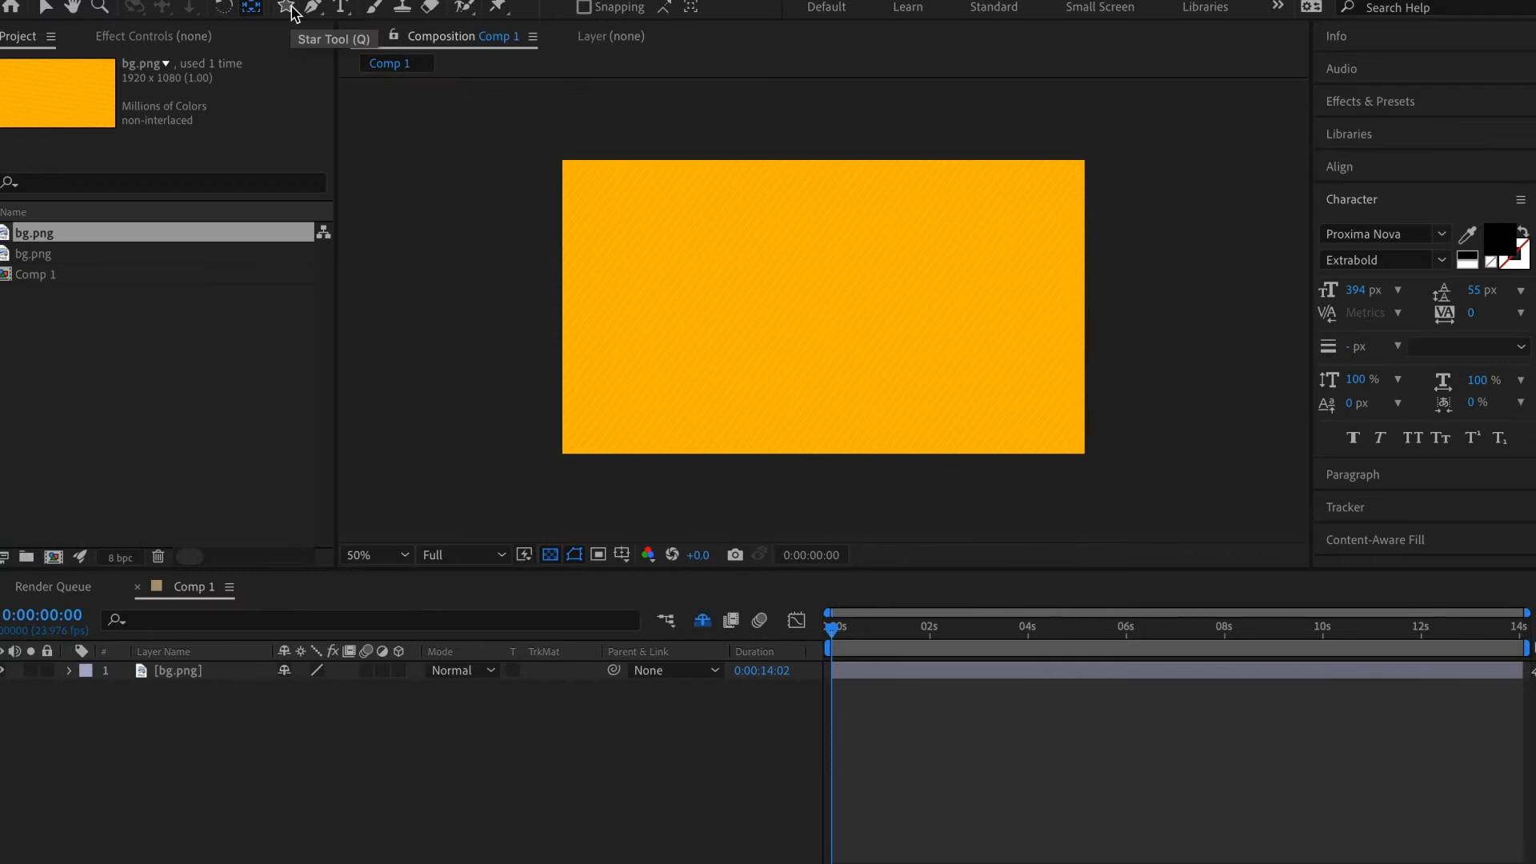
Create a star shape layer in the centre of the composition and scale it to 50%
{"action": "left_click", "coordinate": [288, 9]}
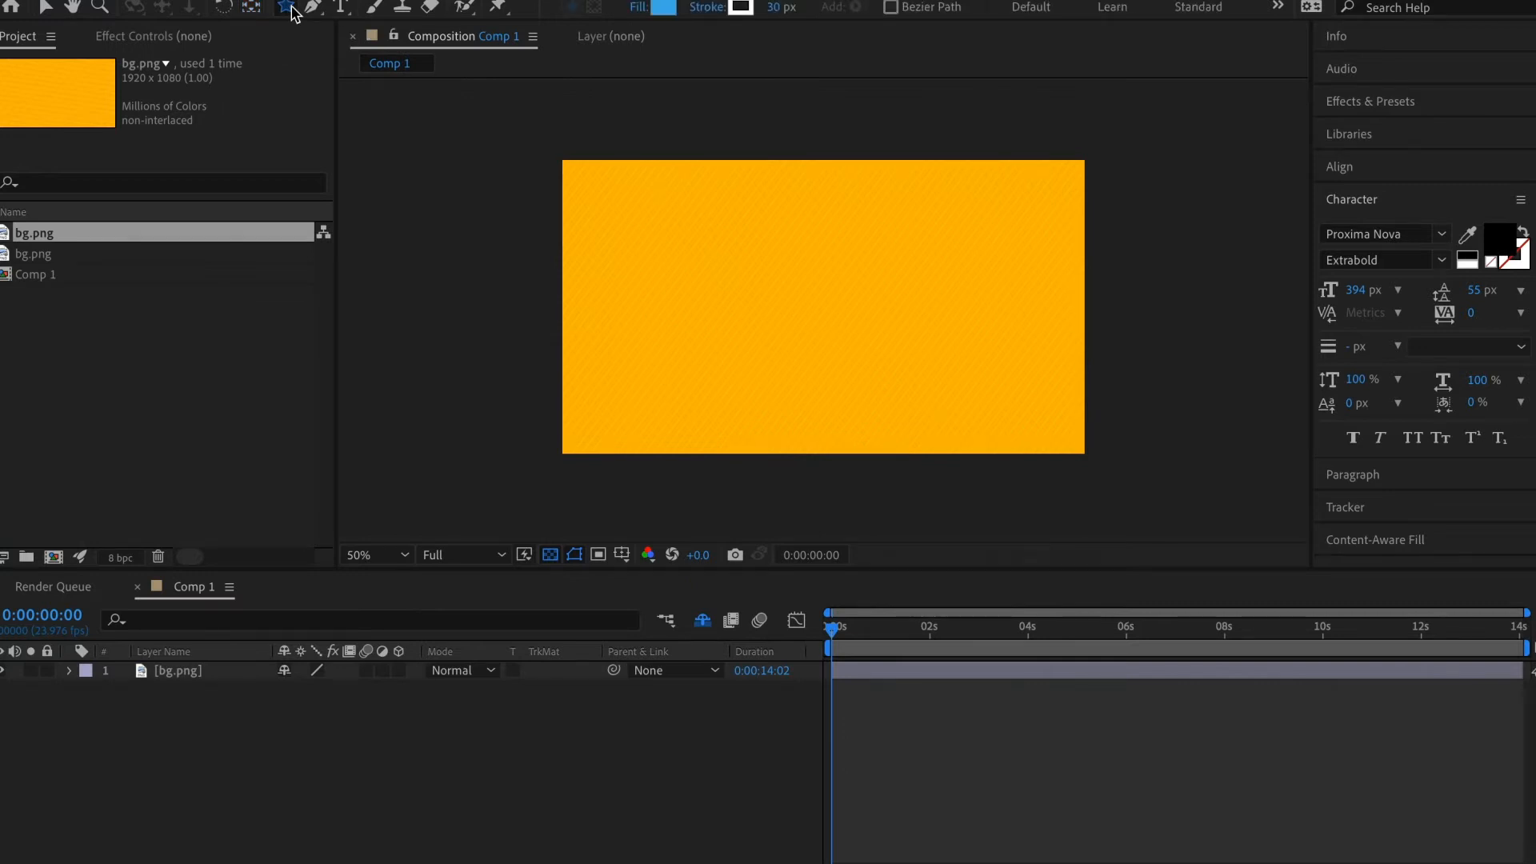
{"action": "double_click", "coordinate": [288, 10]}
{"action": "key", "text": "v"}
{"action": "left_click", "coordinate": [920, 671]}
{"action": "key", "text": "s"}
{"action": "left_click", "coordinate": [309, 688]}
{"action": "type", "text": "50"}
{"action": "key", "text": "Return"}
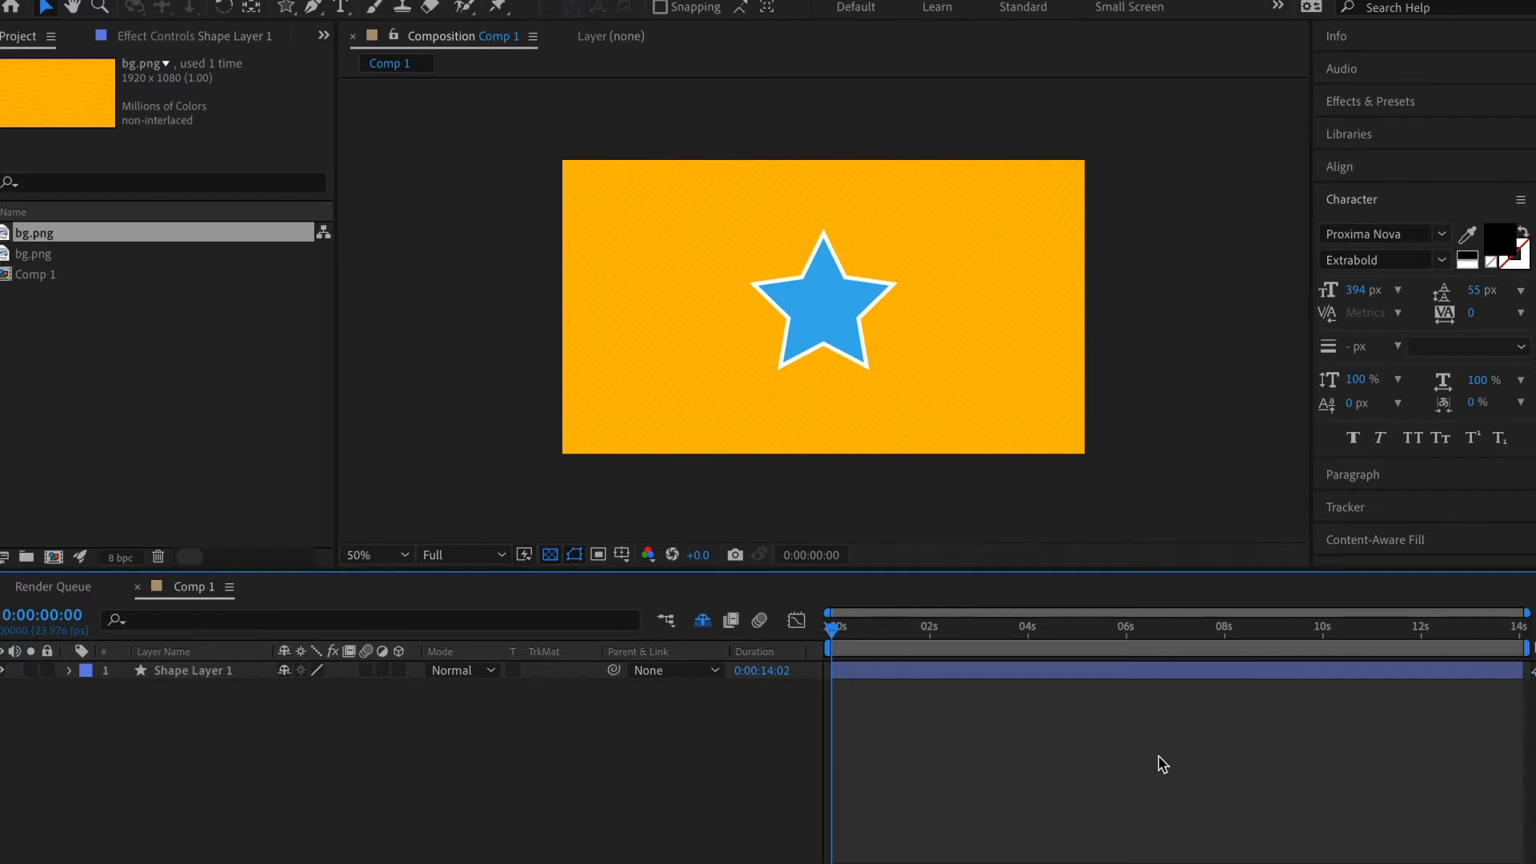
Isolate the star's Fill 1 group in the timeline and expand its properties
{"action": "left_click", "coordinate": [106, 673]}
{"action": "left_click", "coordinate": [71, 672]}
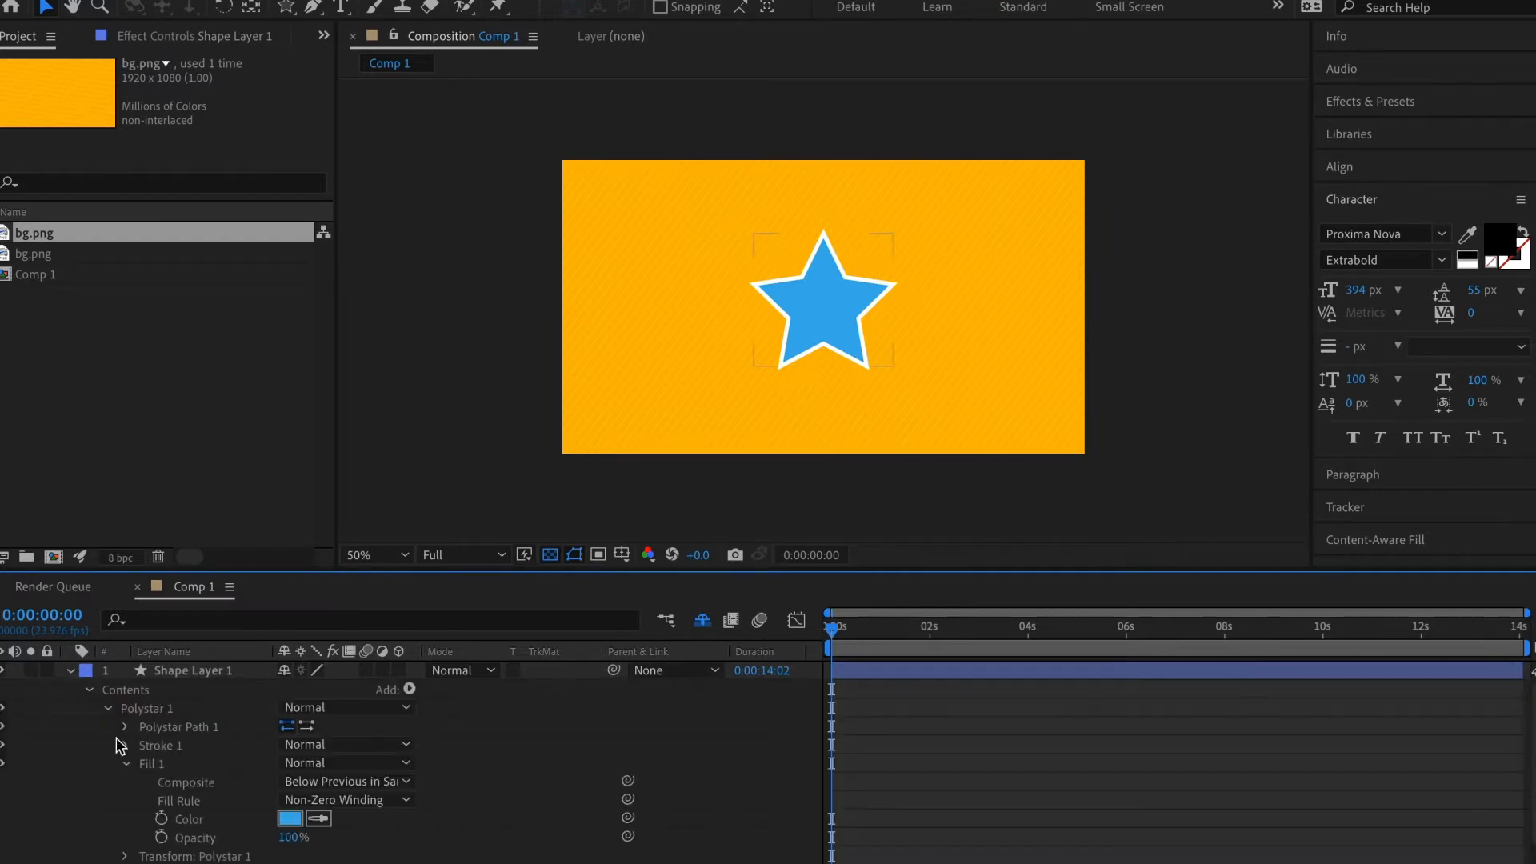
{"action": "left_click", "coordinate": [157, 764]}
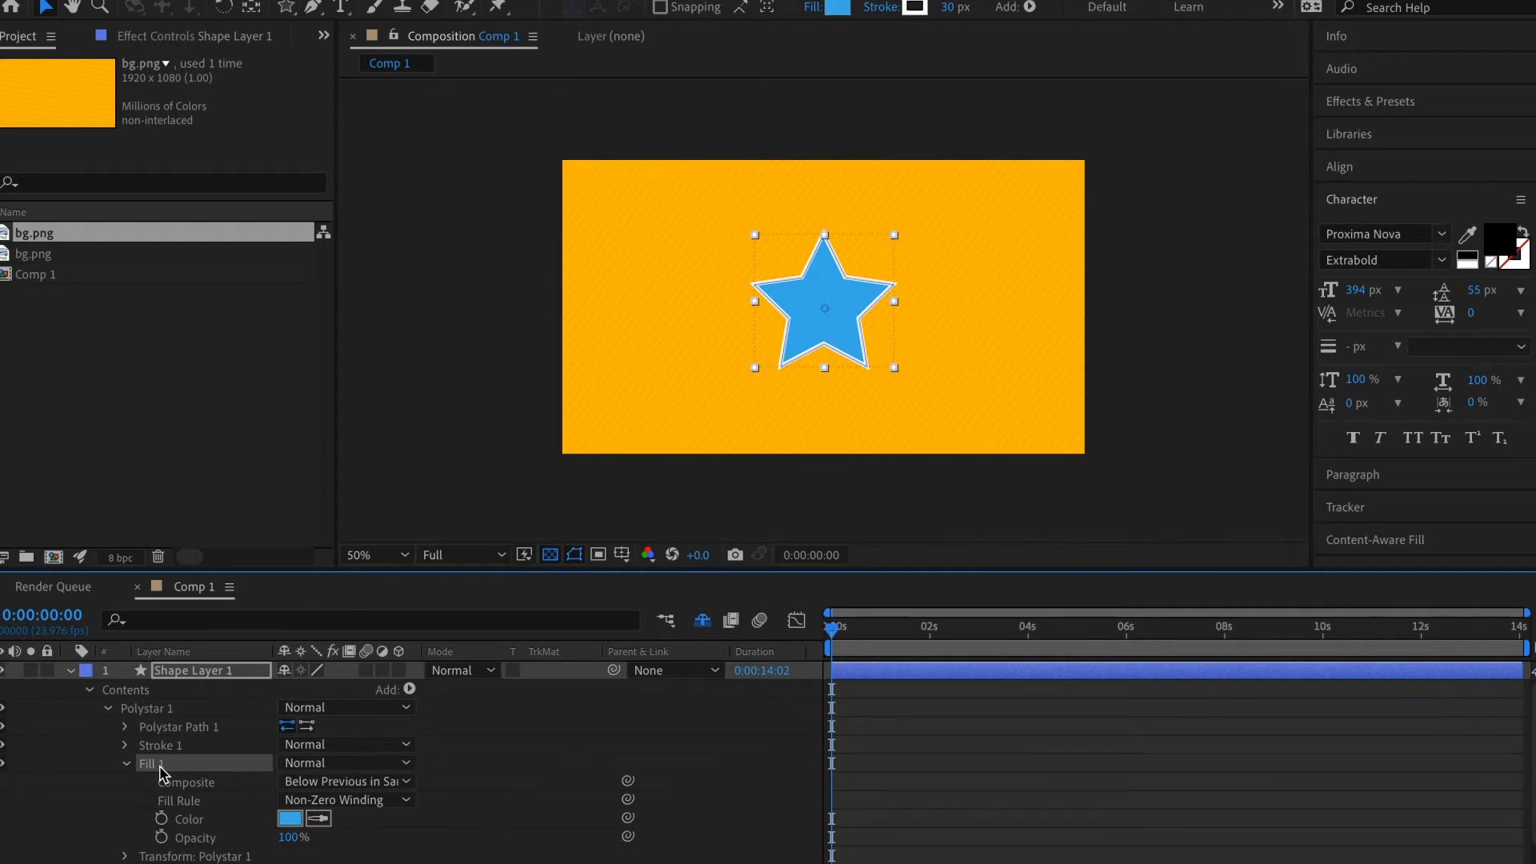
{"action": "key", "text": "s"}
{"action": "key", "text": "s"}
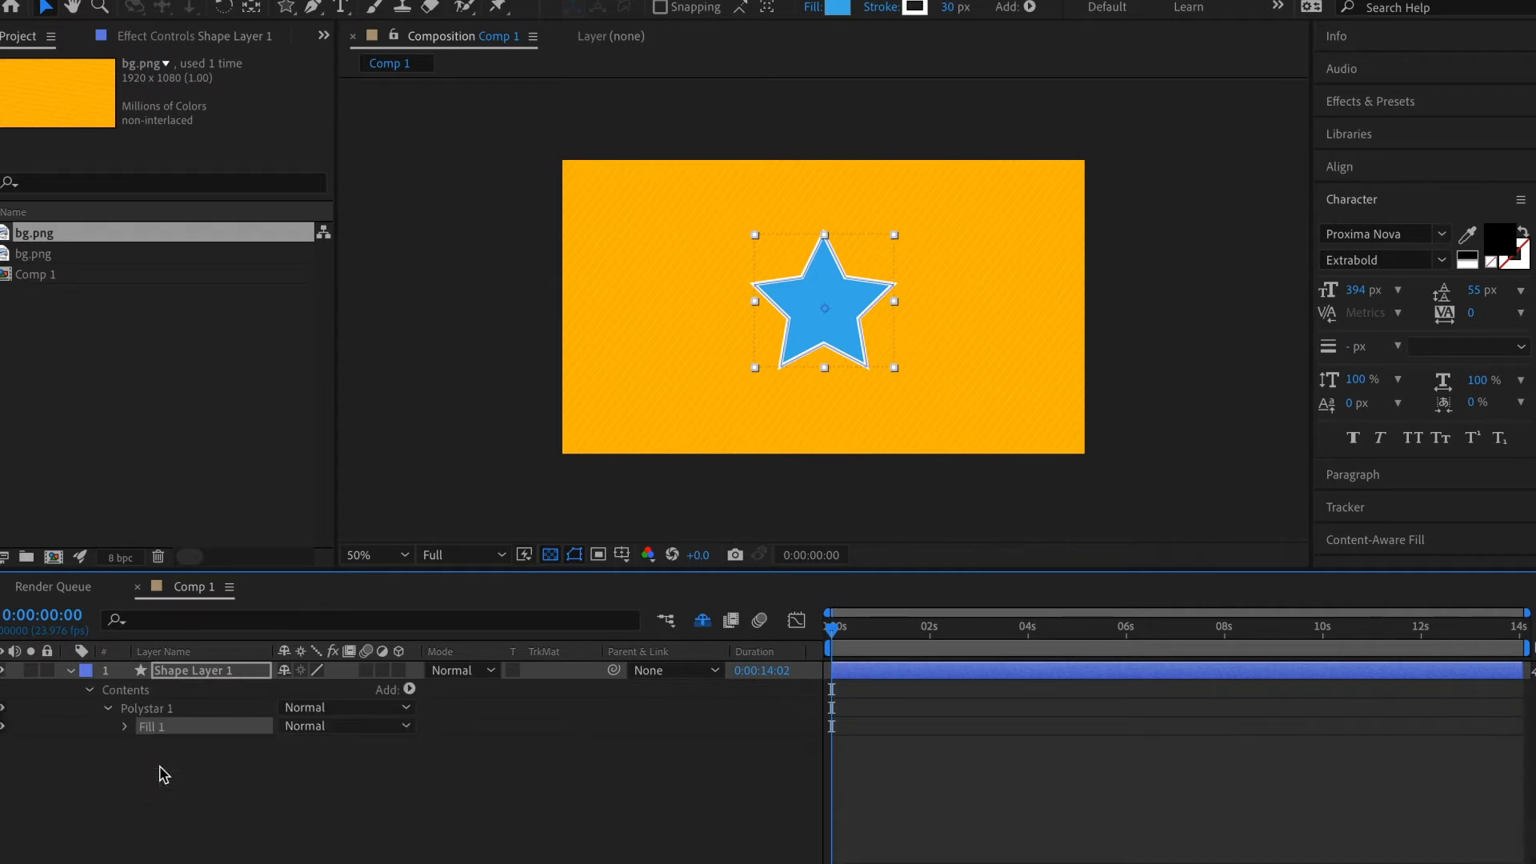
{"action": "left_click", "coordinate": [125, 726]}
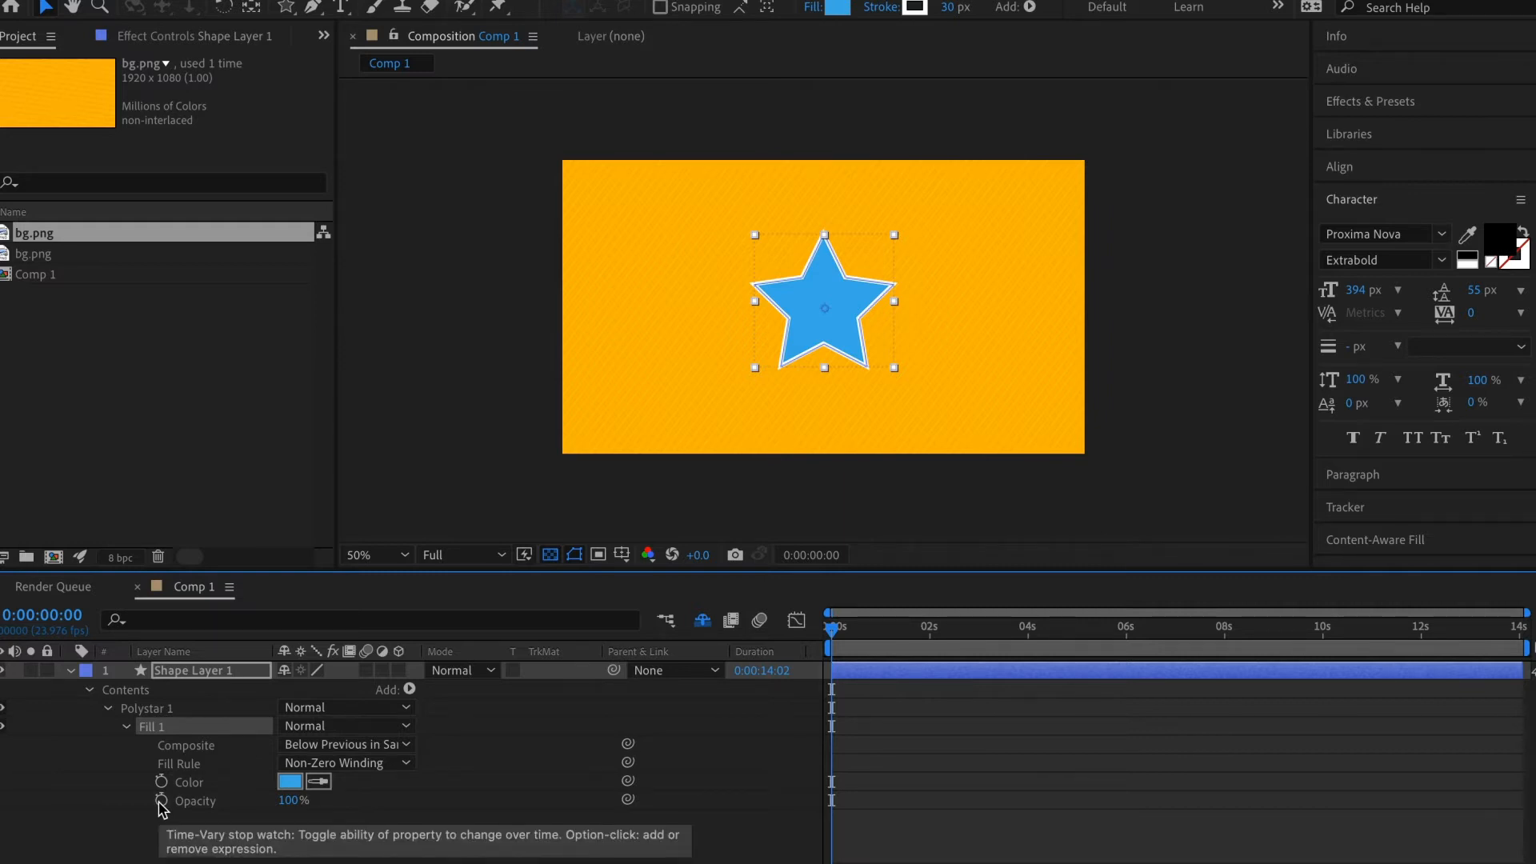
Add the expression time*20 to the opacity of the star's Fill 1
{"action": "left_click", "coordinate": [161, 801], "text": "alt"}
{"action": "type", "text": "time*"}
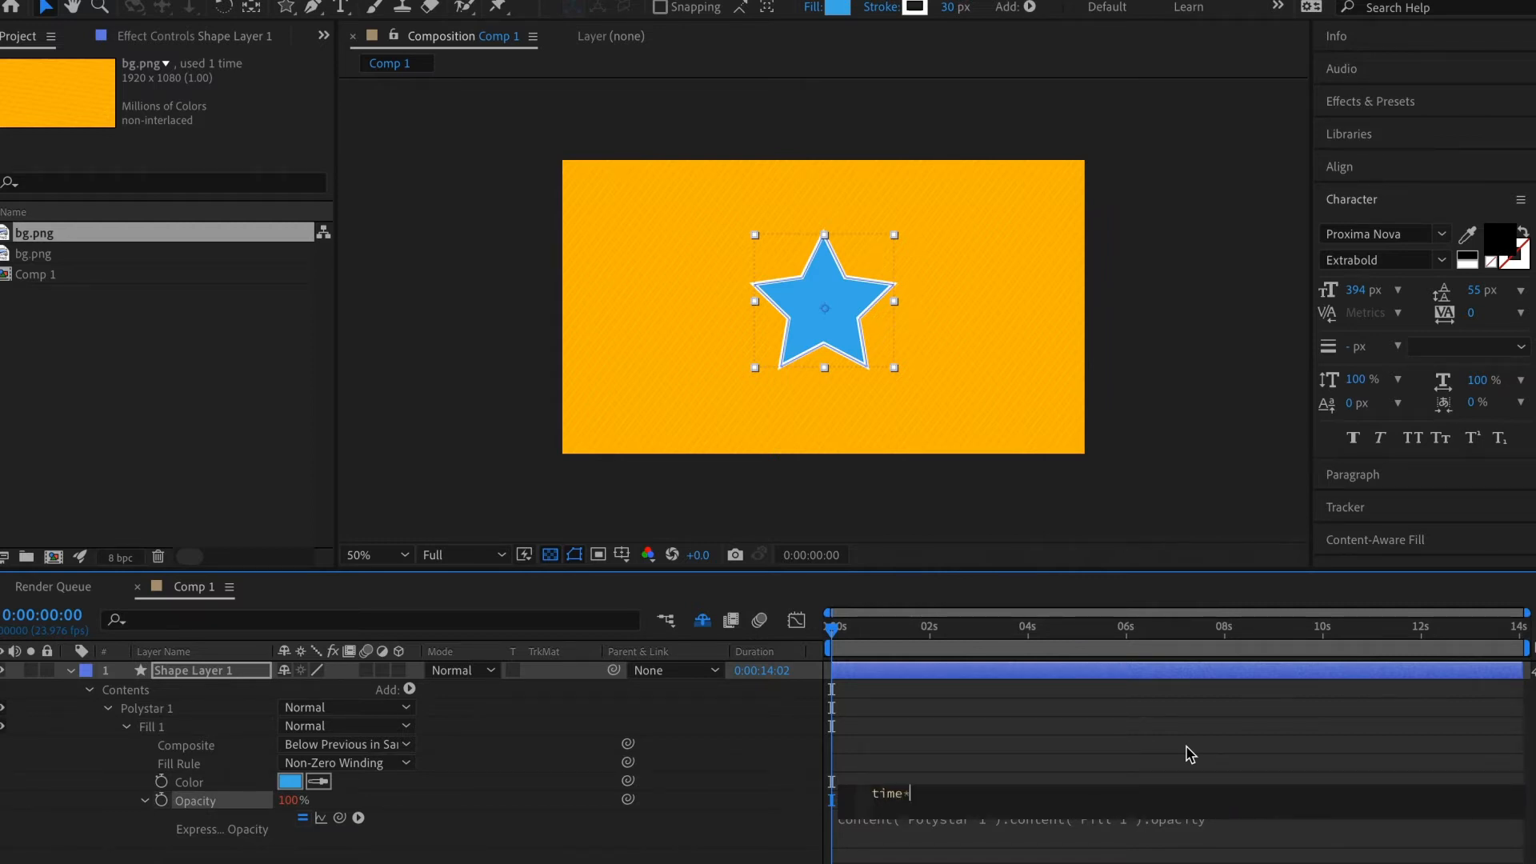
{"action": "type", "text": "20"}
{"action": "left_click", "coordinate": [1082, 730]}
Preview the star fill's opacity animation twice and return the playhead to the start of the composition
{"action": "key", "text": "space"}
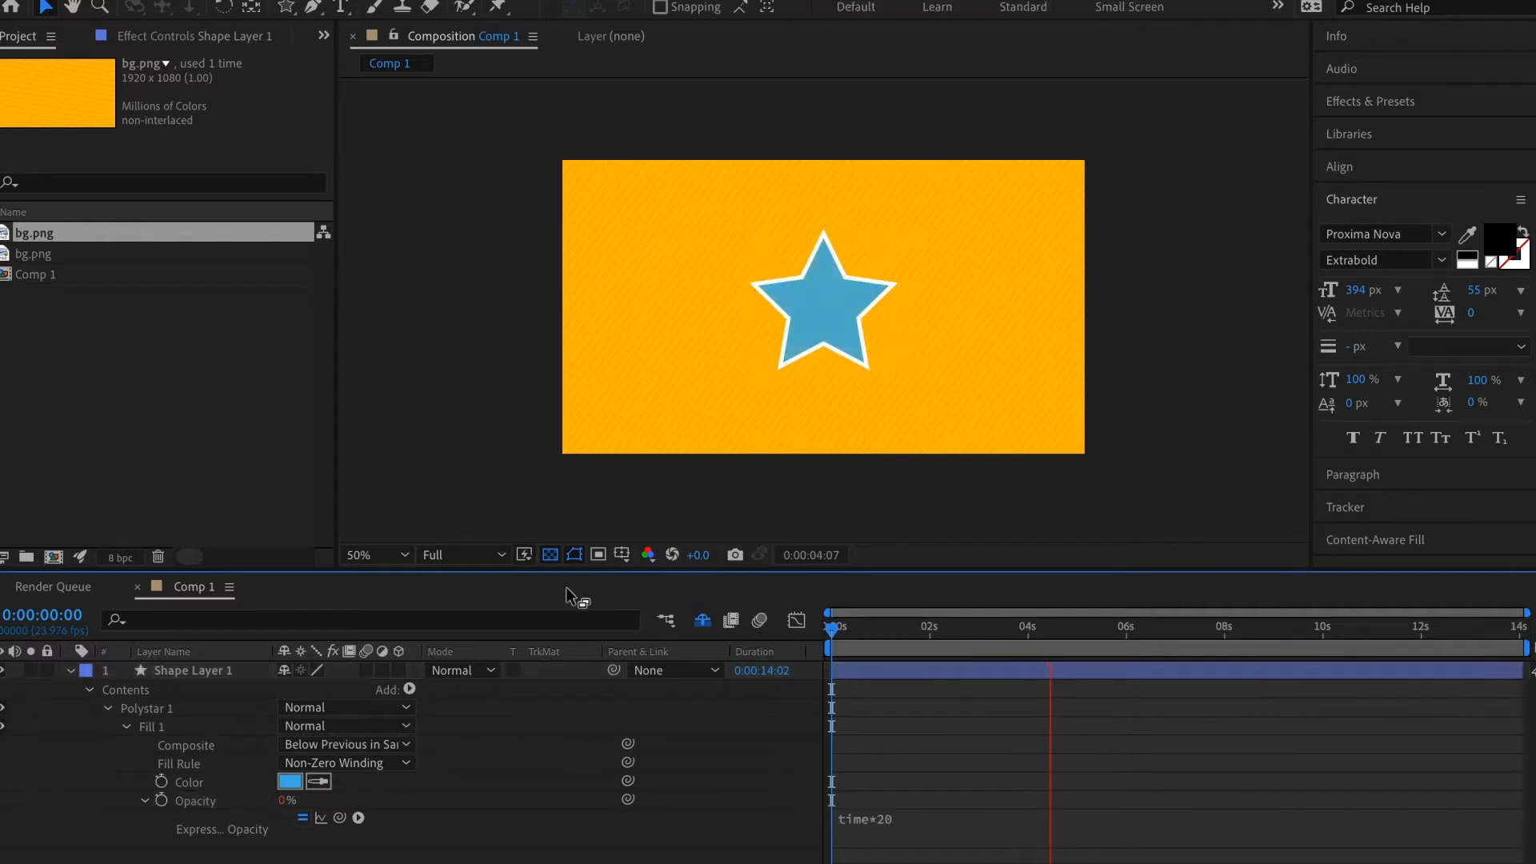
{"action": "key", "text": "space"}
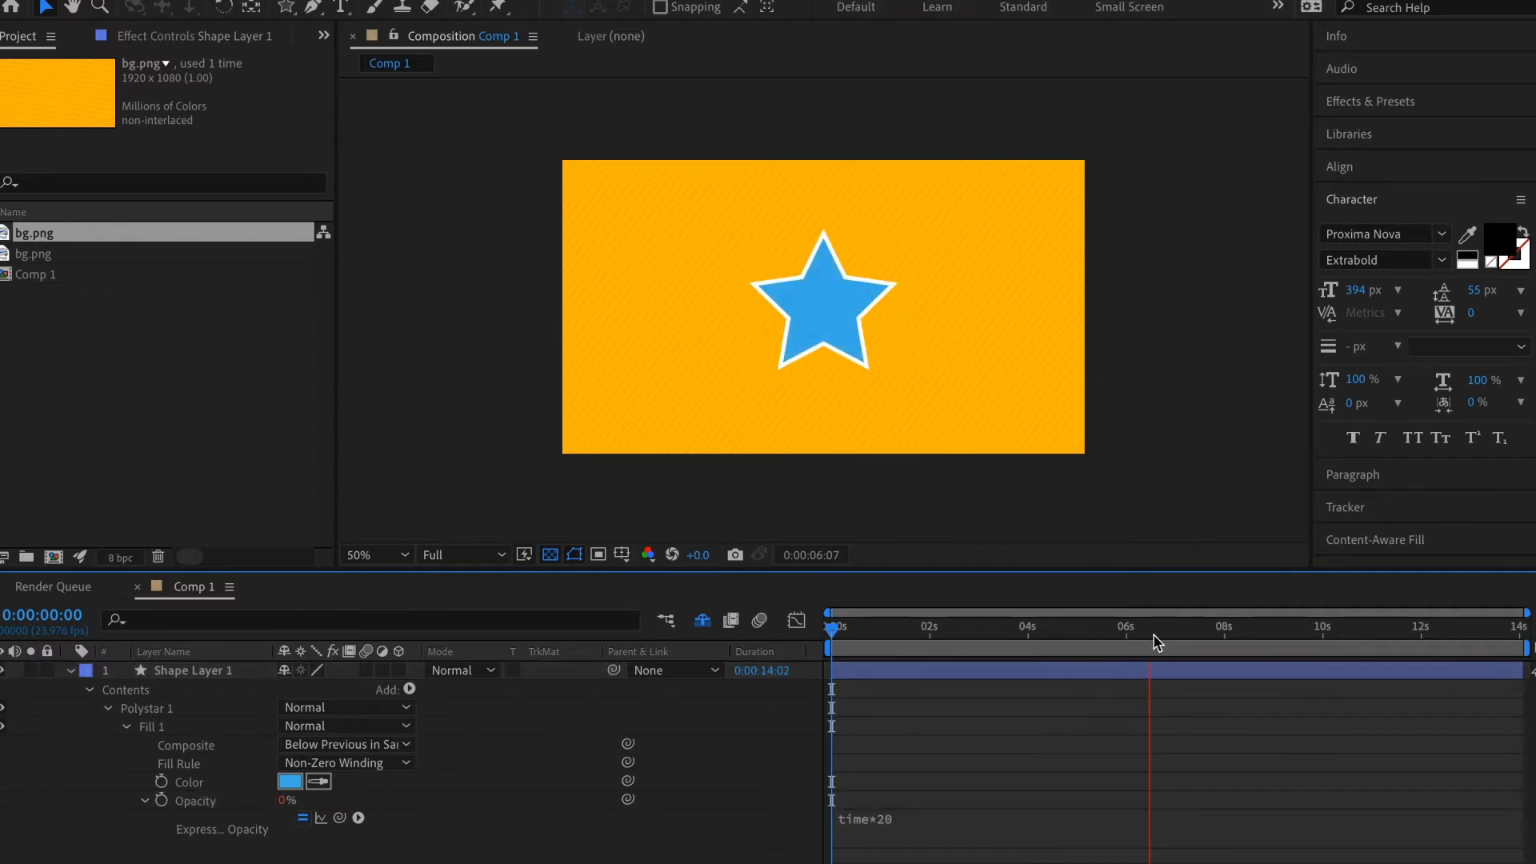
{"action": "left_click_drag", "start_coordinate": [1020, 632], "coordinate": [740, 617]}
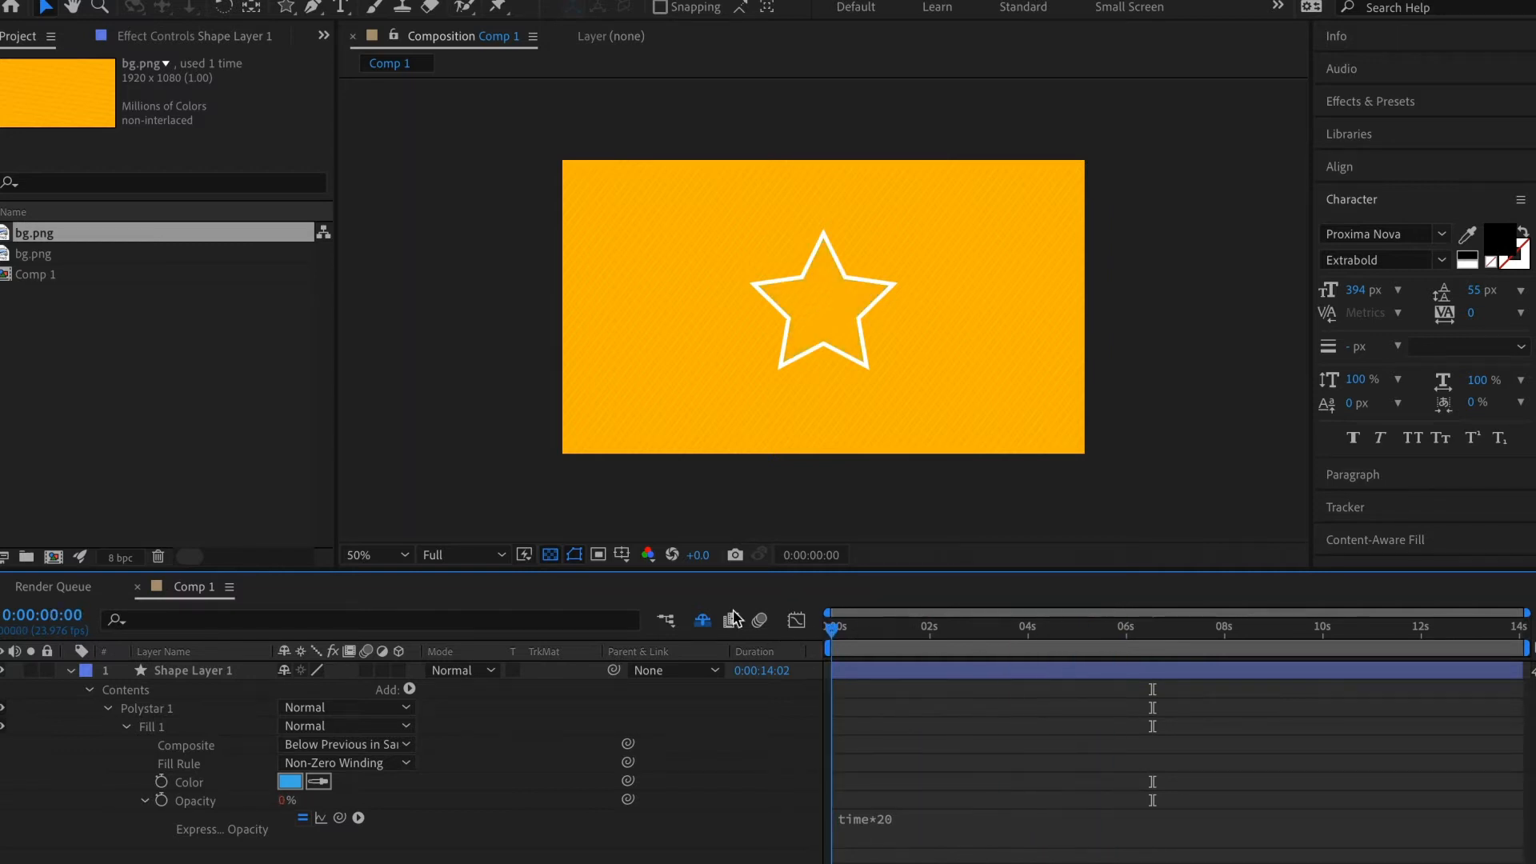
{"action": "key", "text": "space"}
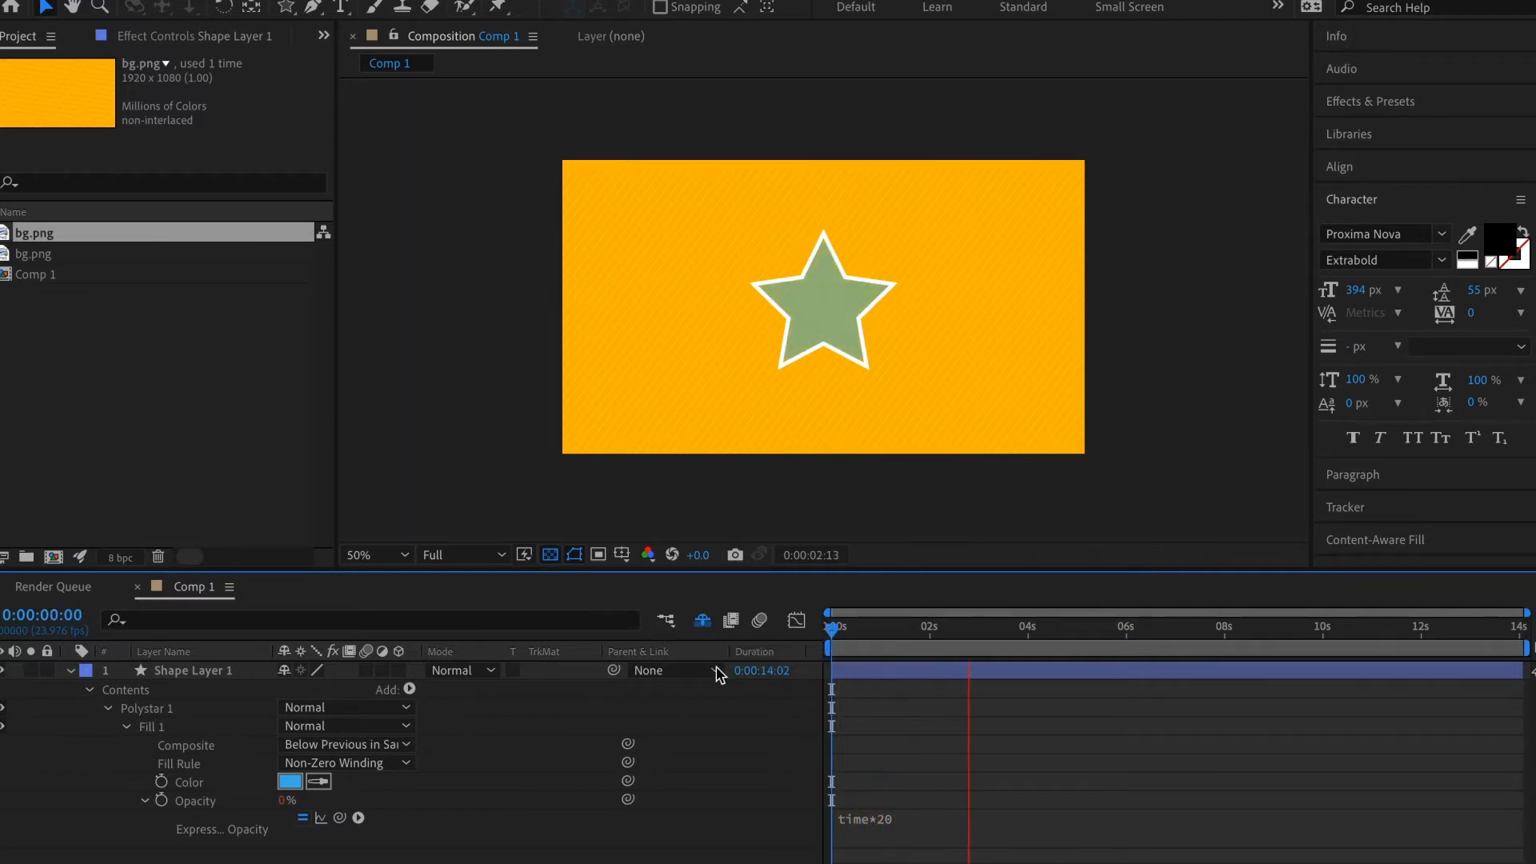
{"action": "key", "text": "space"}
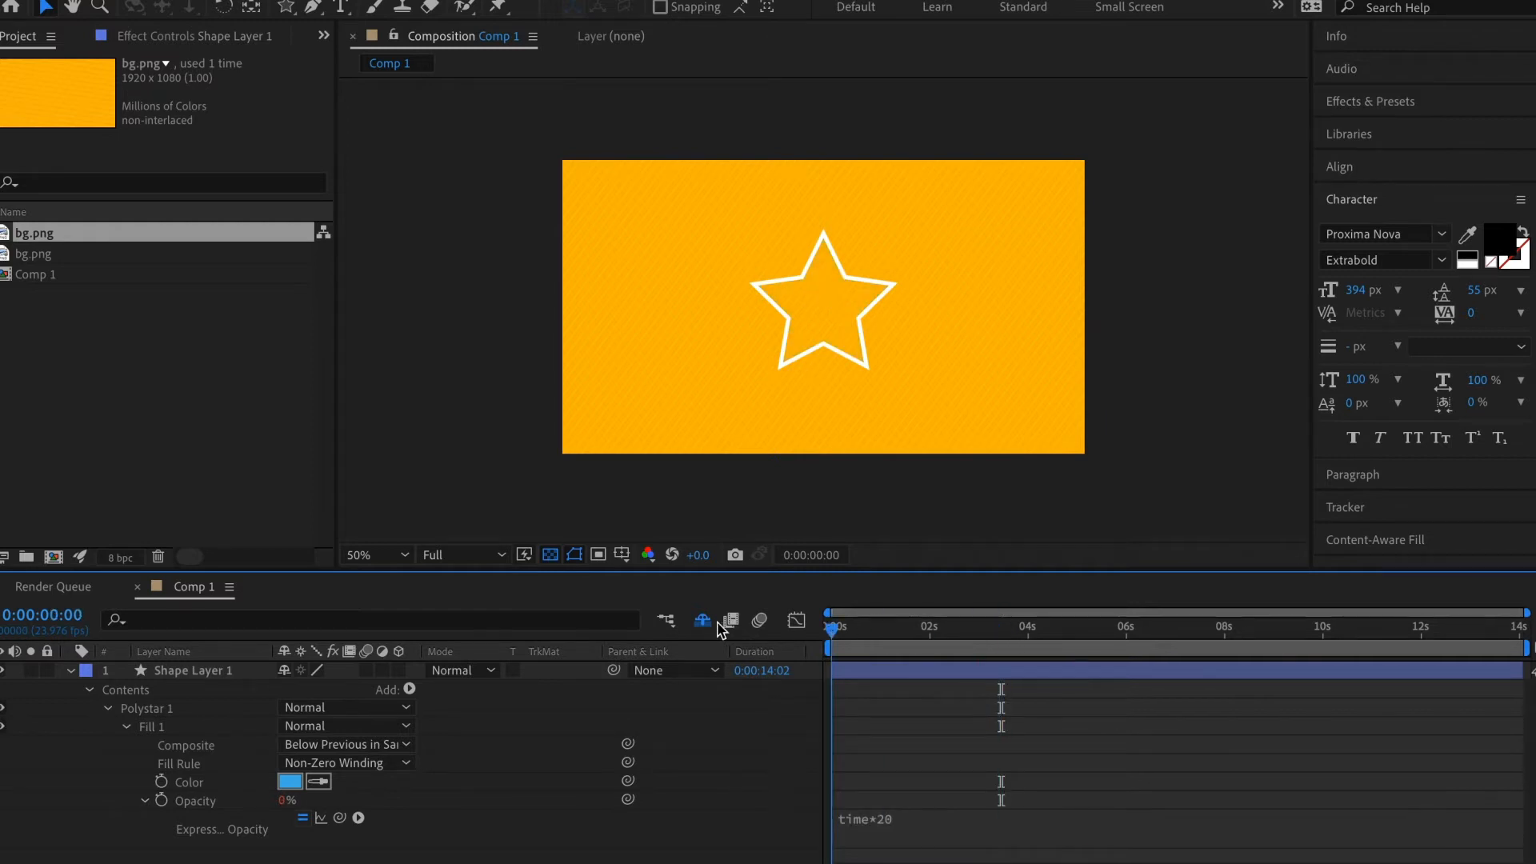
{"action": "left_click", "coordinate": [841, 628]}
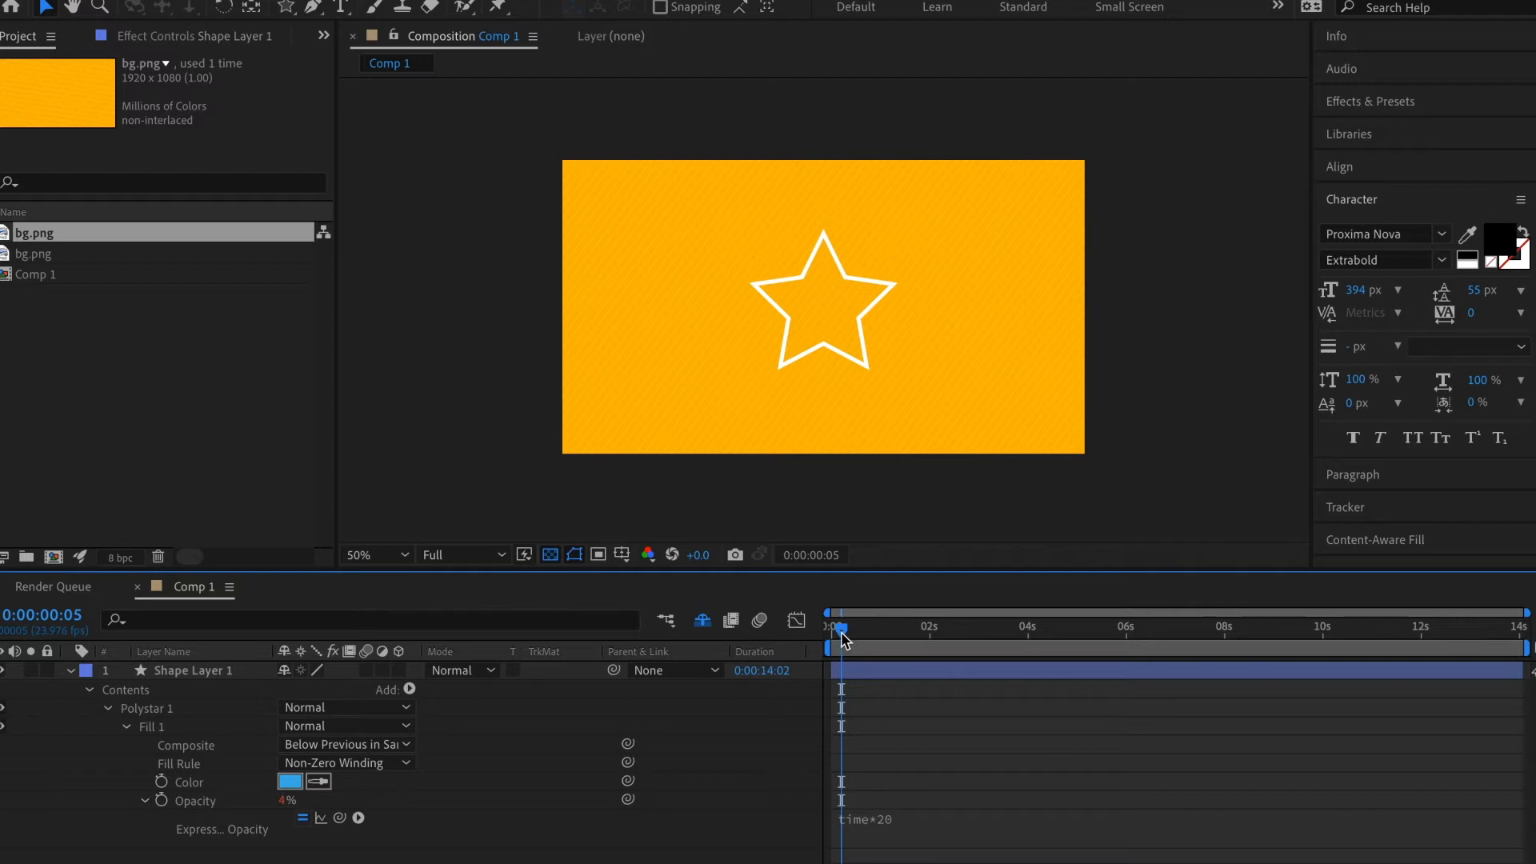
{"action": "left_click_drag", "start_coordinate": [842, 632], "coordinate": [831, 632]}
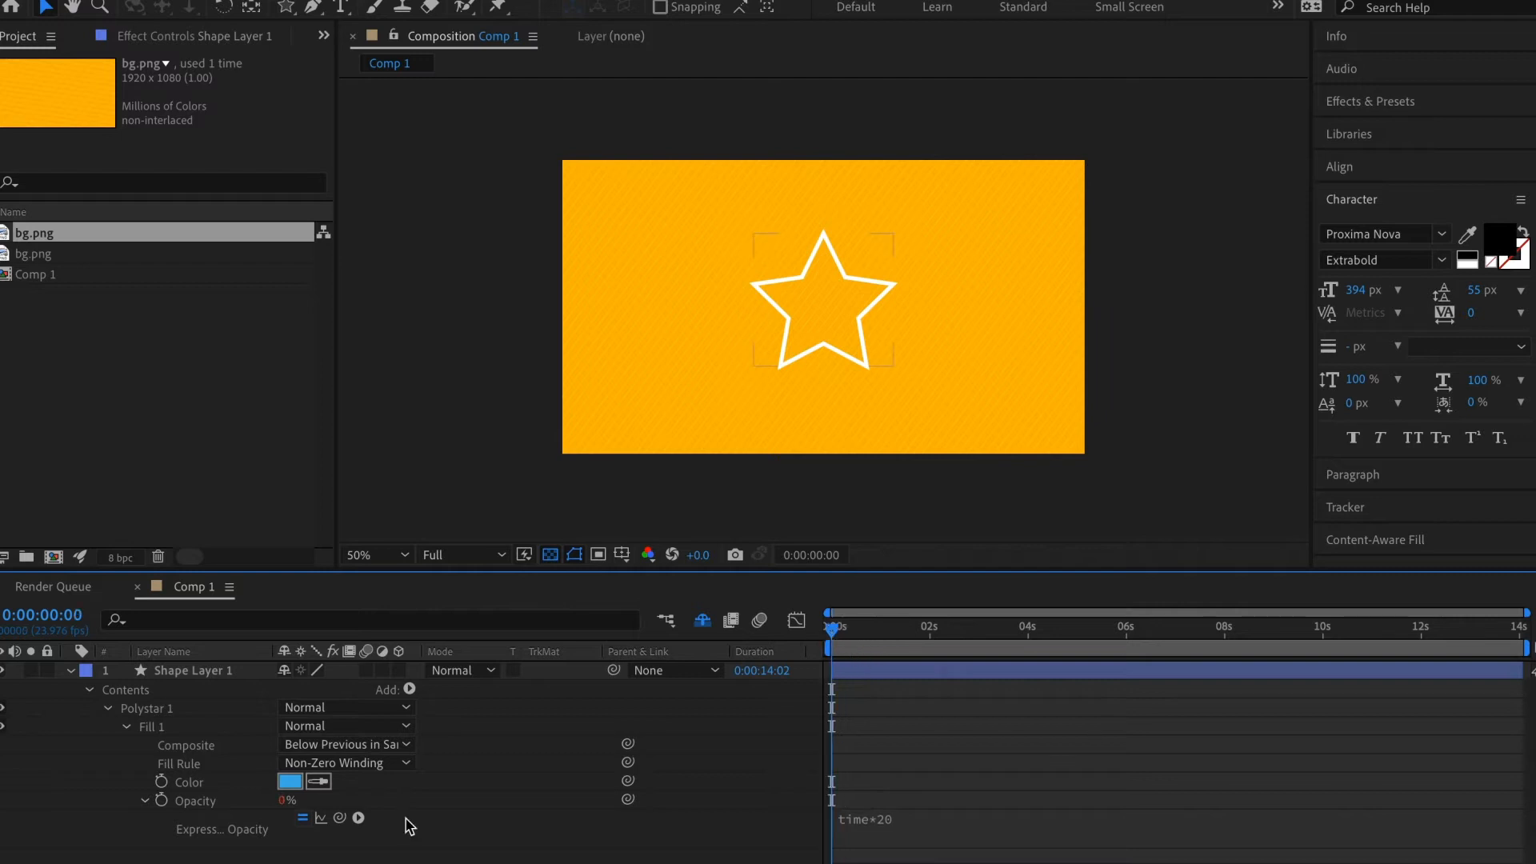
Replace the fill opacity expression with the Vector Math template clamp(value, limit1, limit2)
{"action": "left_click", "coordinate": [359, 819]}
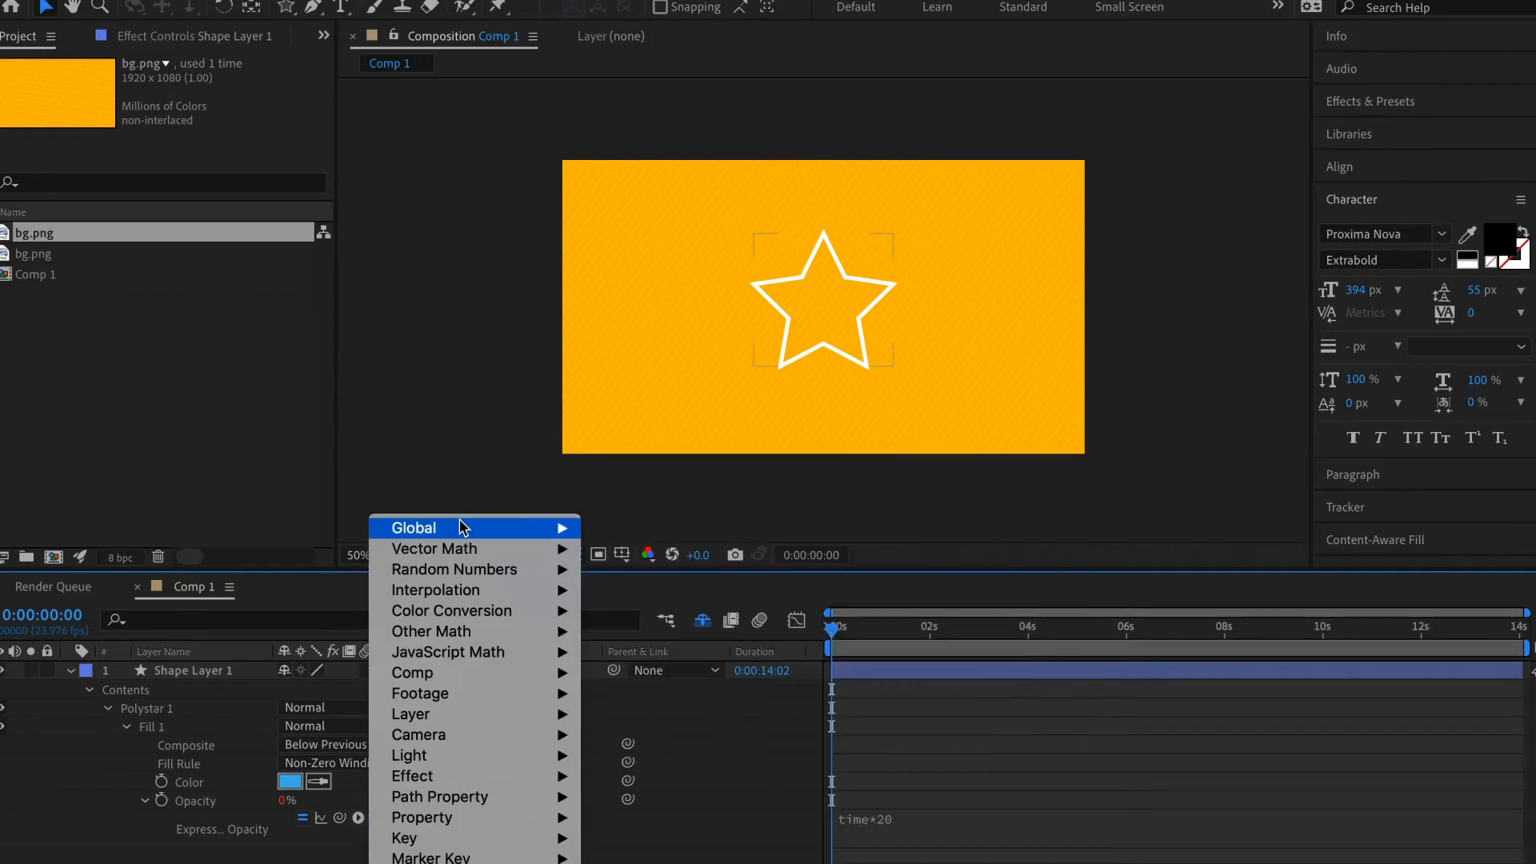
{"action": "mouse_move", "coordinate": [460, 548]}
{"action": "left_click", "coordinate": [645, 632]}
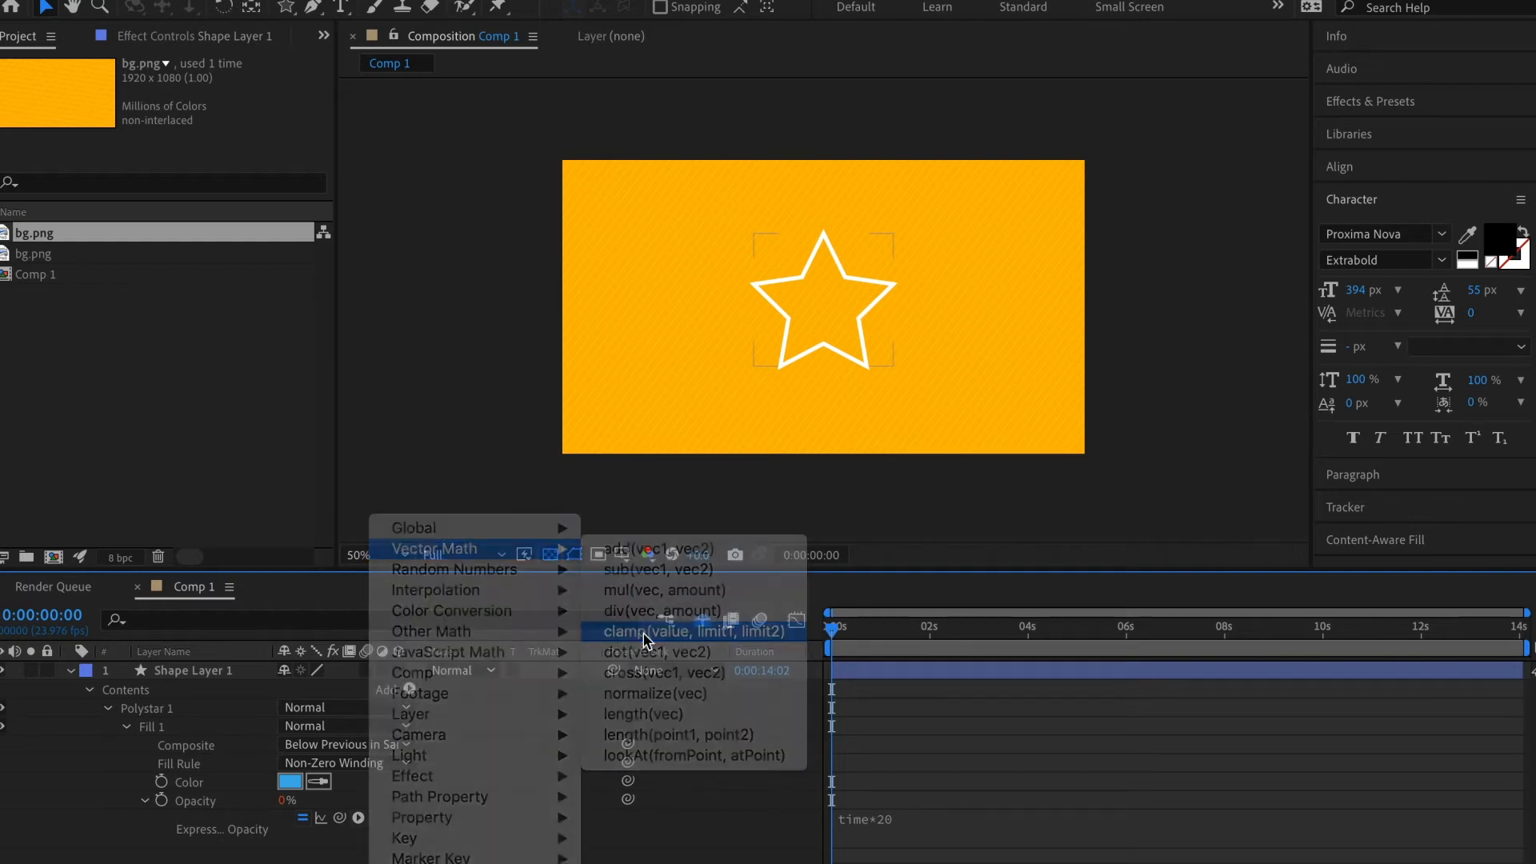
{"action": "left_click", "coordinate": [1094, 816]}
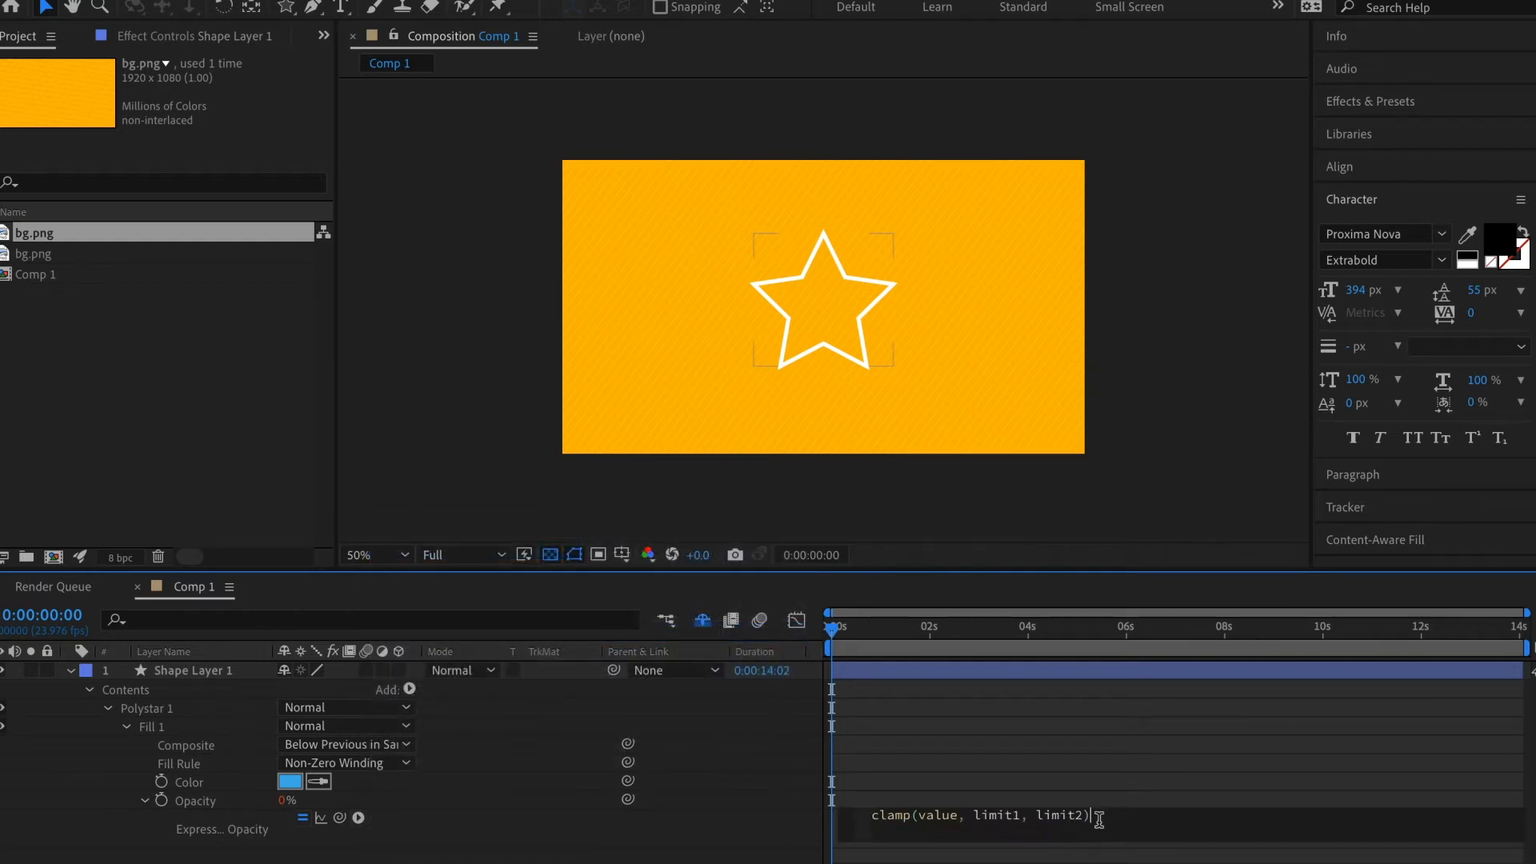
{"action": "double_click", "coordinate": [1096, 816]}
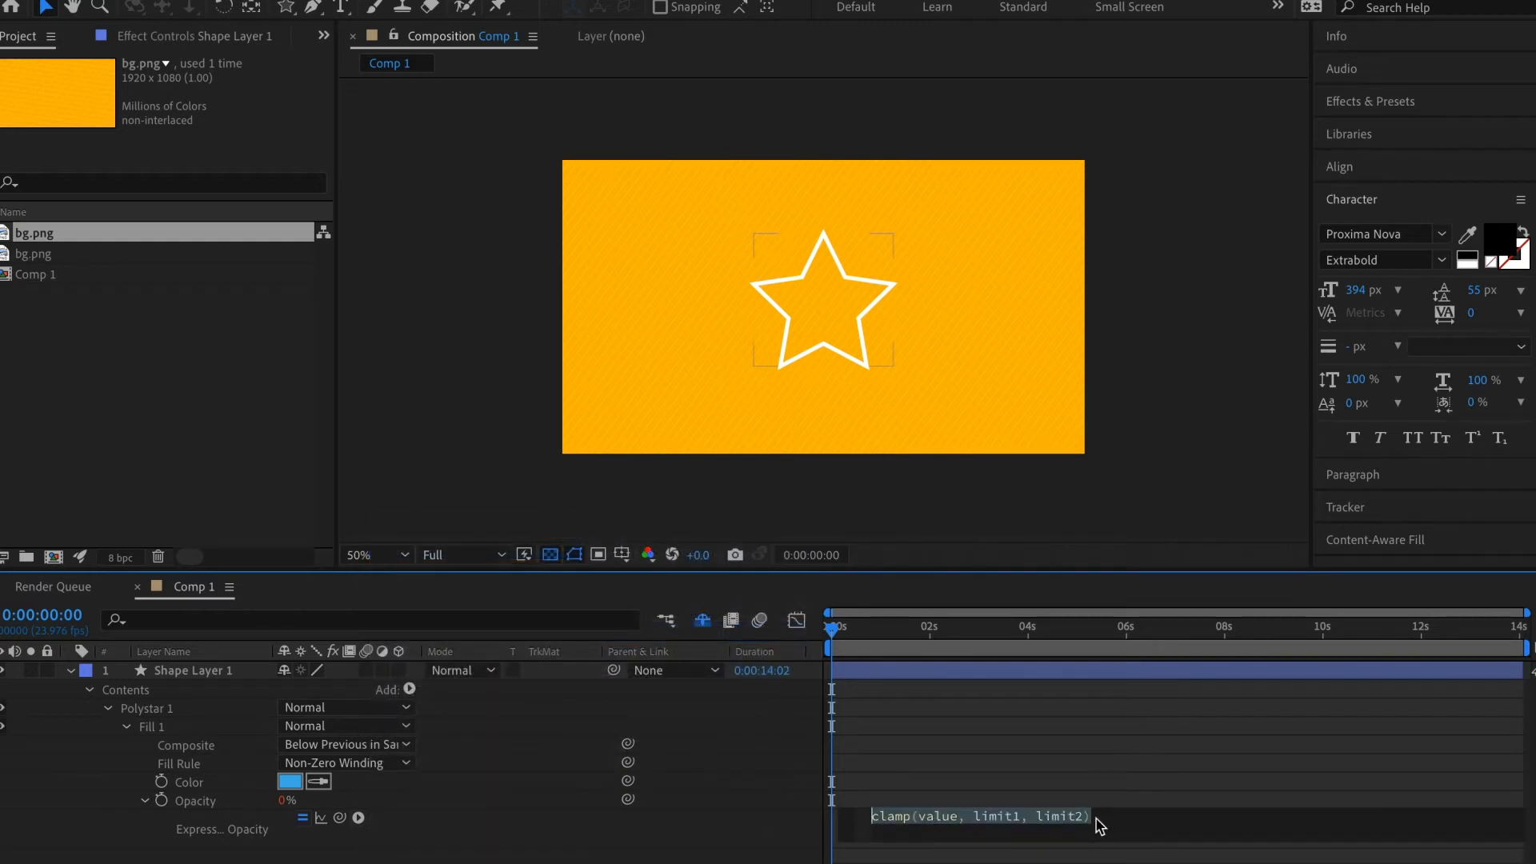
{"action": "left_click", "coordinate": [1094, 816]}
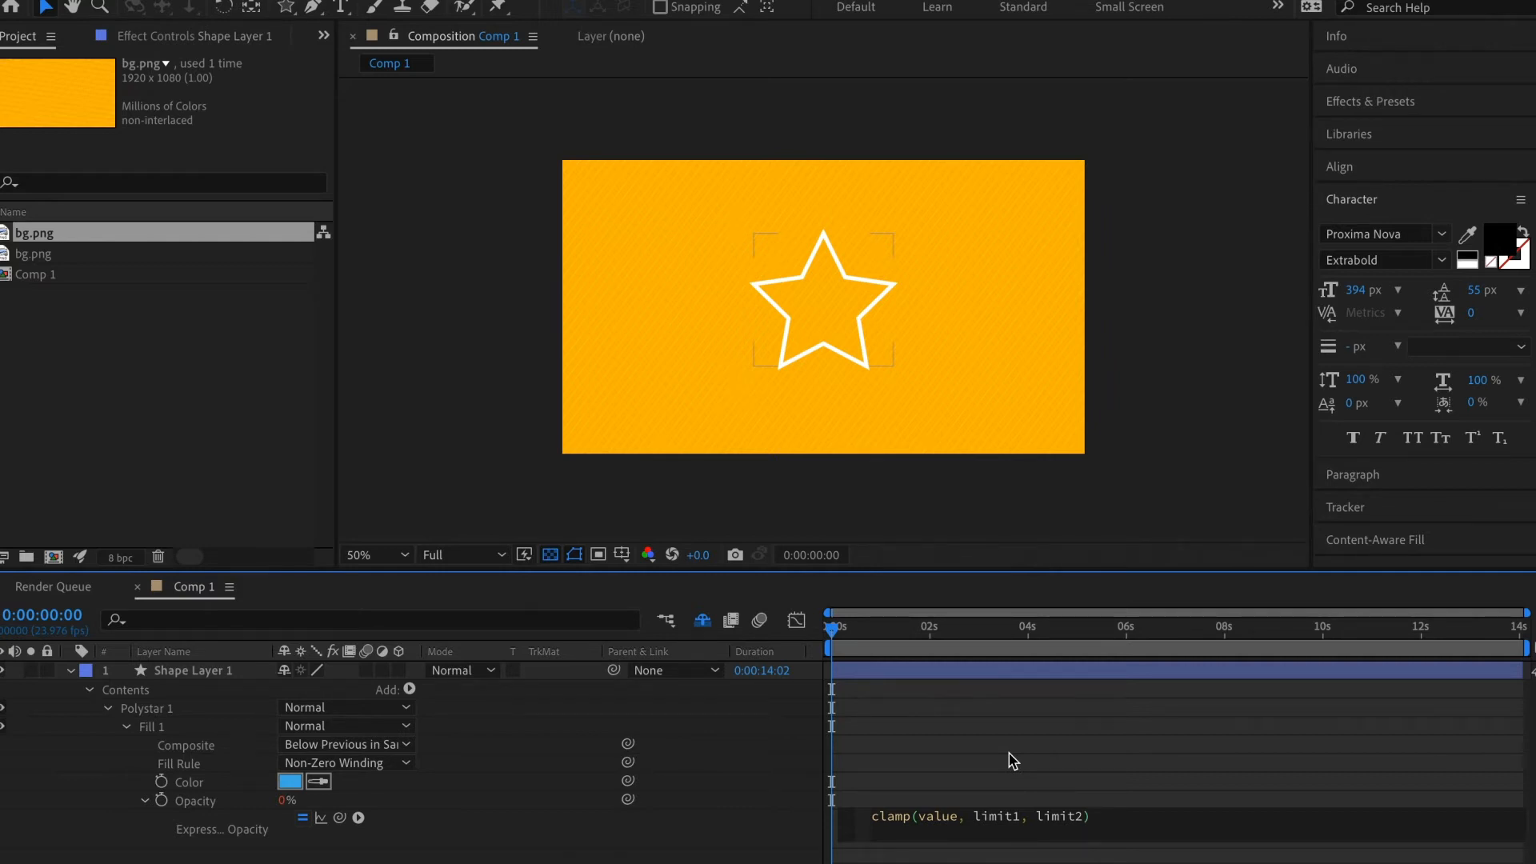
Insert the line var t=time*20; above the clamp line in the opacity expression, followed by an empty line
{"action": "left_click", "coordinate": [870, 816]}
{"action": "key", "text": "Return"}
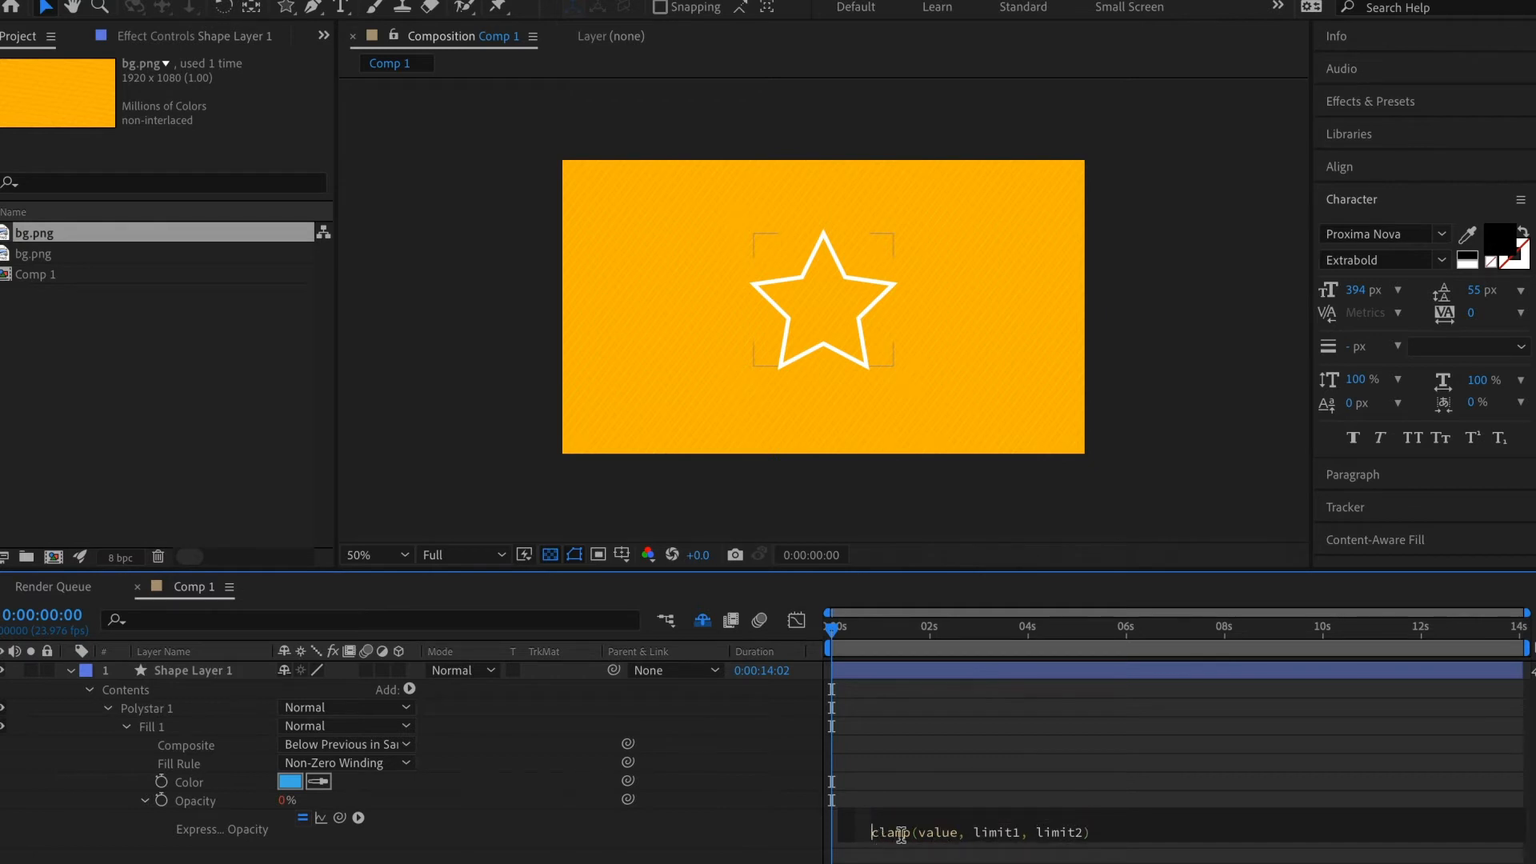
{"action": "left_click", "coordinate": [902, 815]}
{"action": "type", "text": "var t=time"}
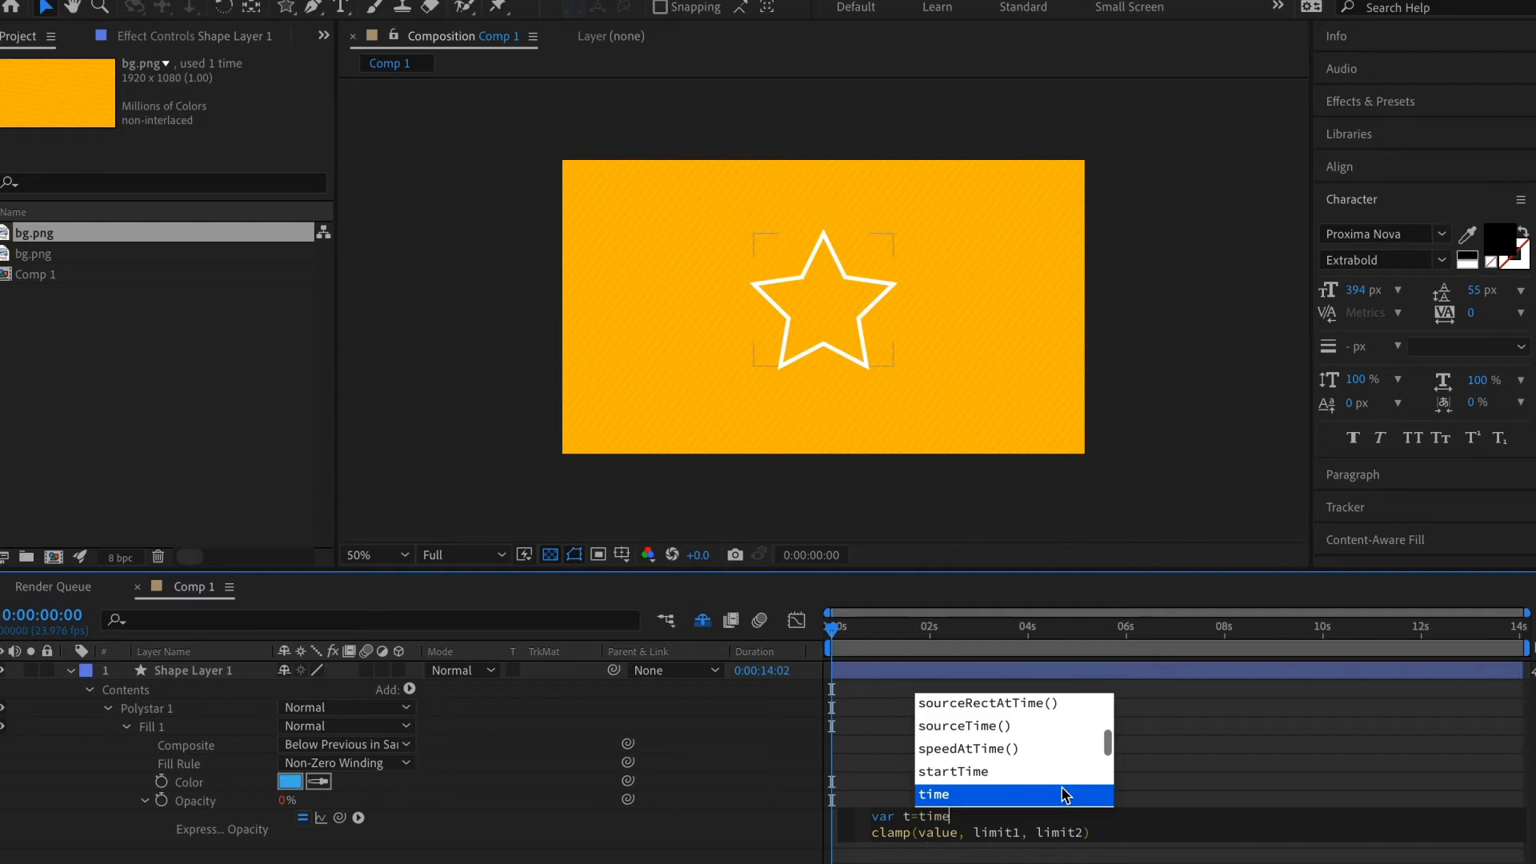
{"action": "type", "text": "*20"}
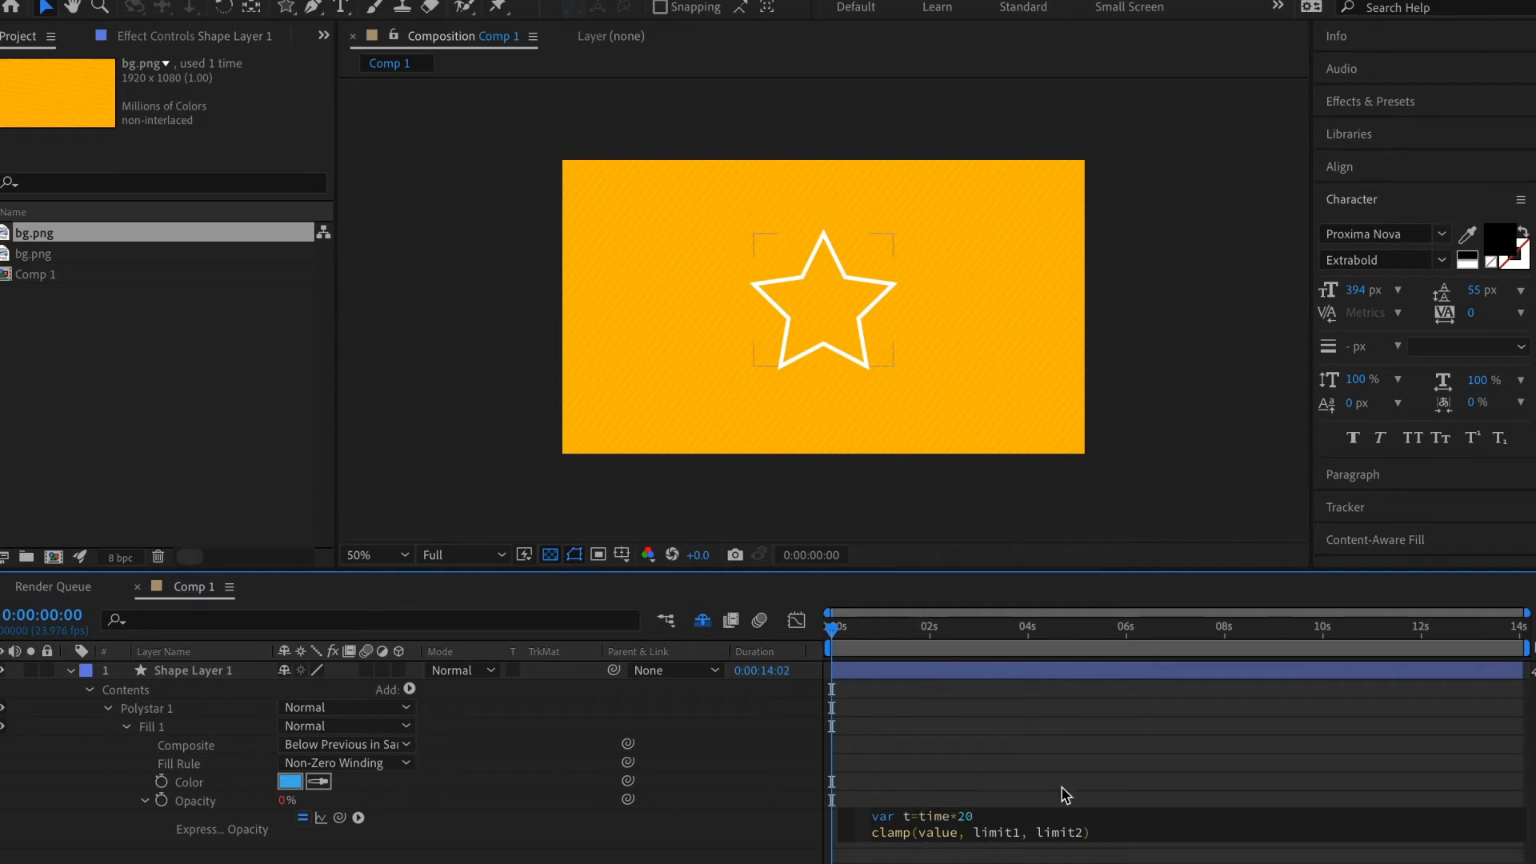
{"action": "type", "text": ";"}
{"action": "key", "text": "Return"}
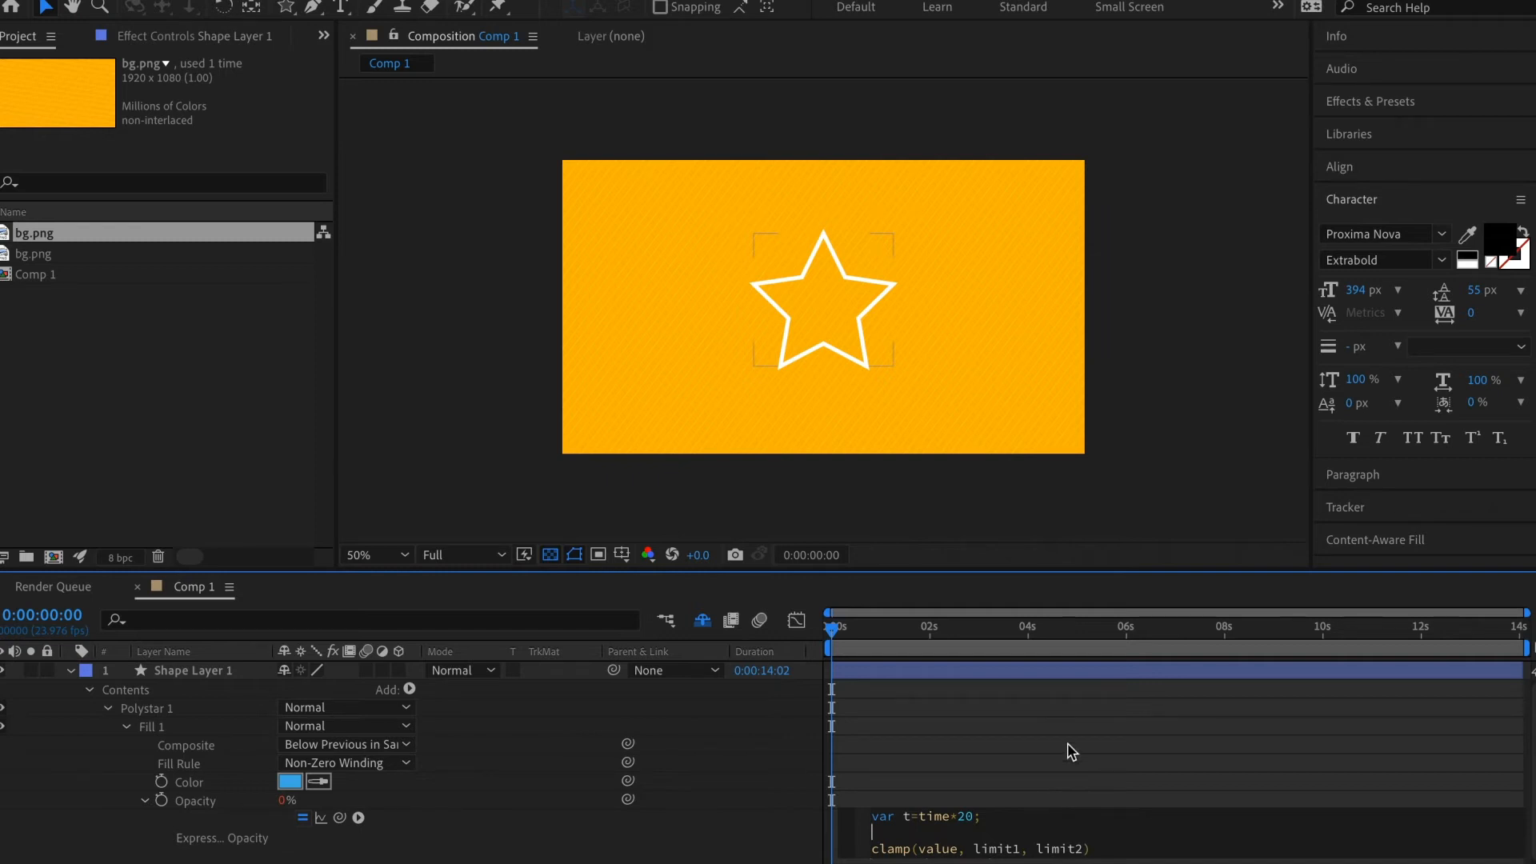
Define the clamp limits above the clamp line as limit1=0; and limit2=80; and apply the expression
{"action": "double_click", "coordinate": [1021, 846]}
{"action": "key", "text": "ctrl+c"}
{"action": "left_click", "coordinate": [902, 832]}
{"action": "key", "text": "ctrl+v"}
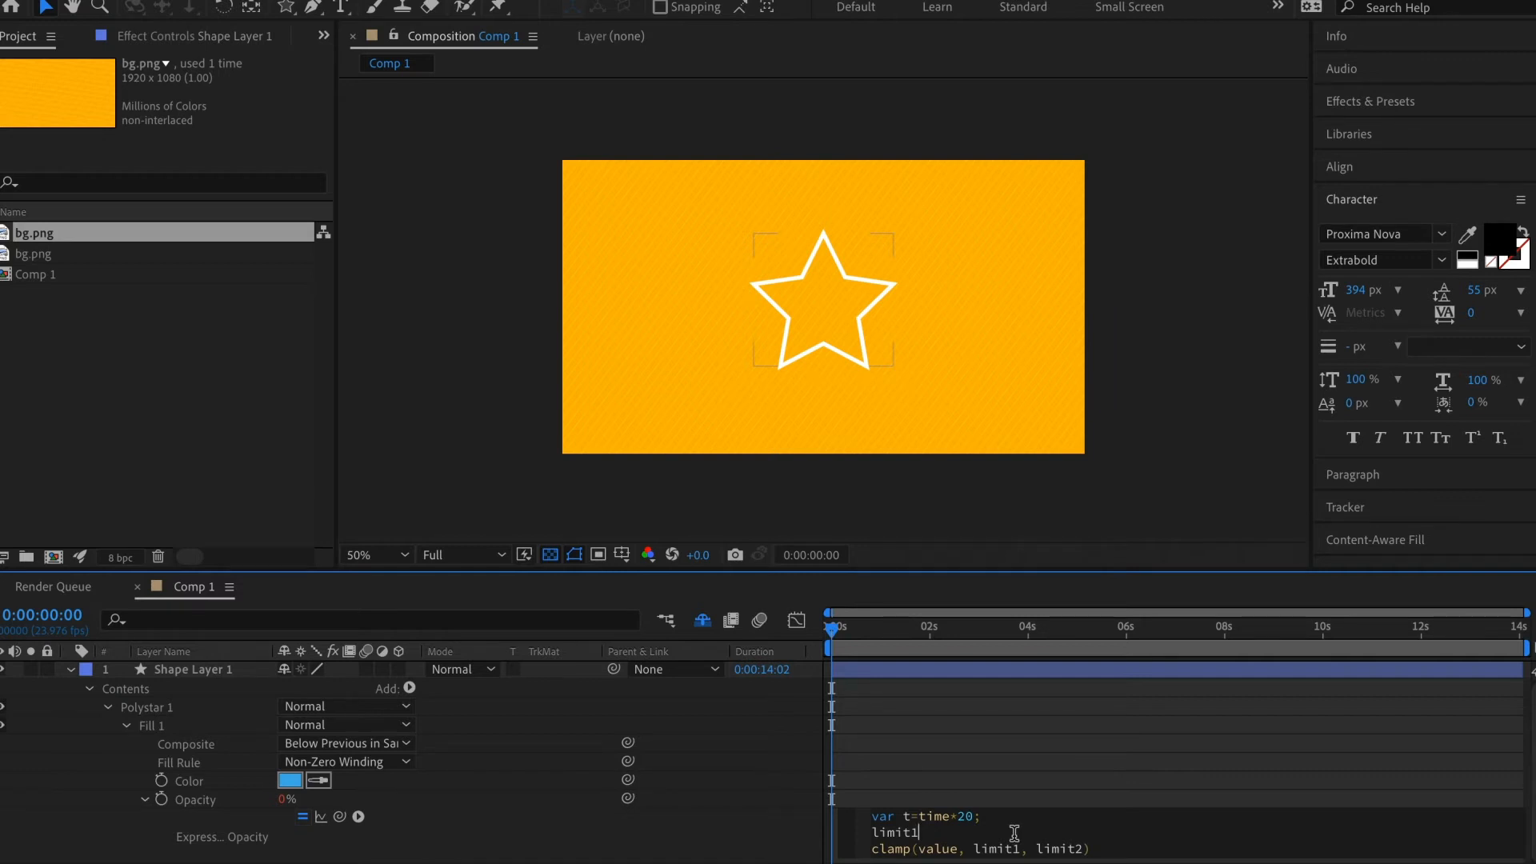
{"action": "type", "text": "=0;"}
{"action": "left_click_drag", "start_coordinate": [1038, 849], "coordinate": [1073, 848]}
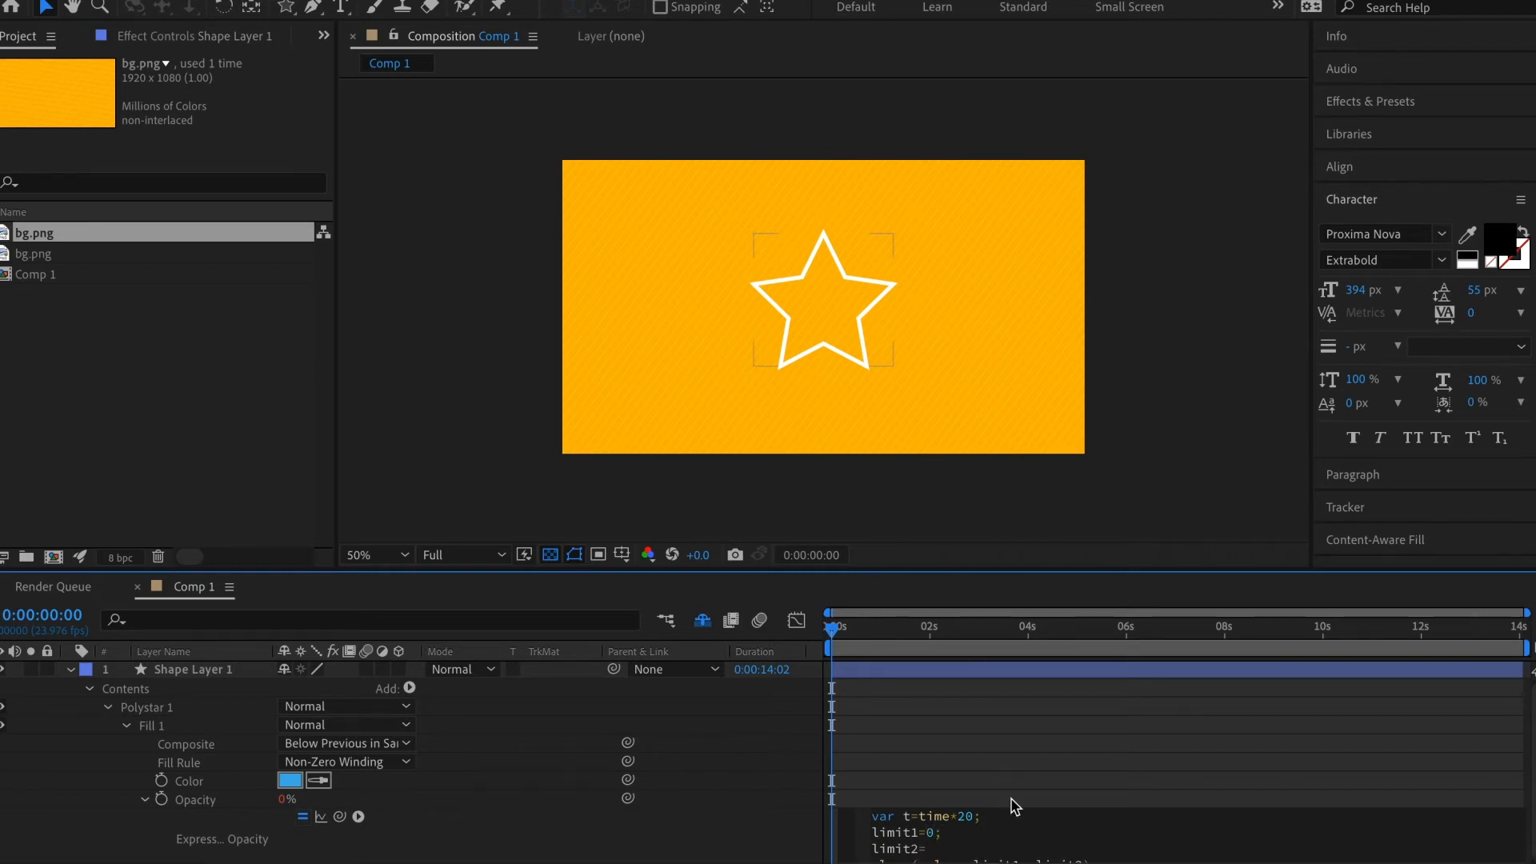
{"action": "type", "text": "80;"}
{"action": "left_click", "coordinate": [1033, 732]}
Replace the value argument of the clamp function with t and apply the expression
{"action": "double_click", "coordinate": [916, 849]}
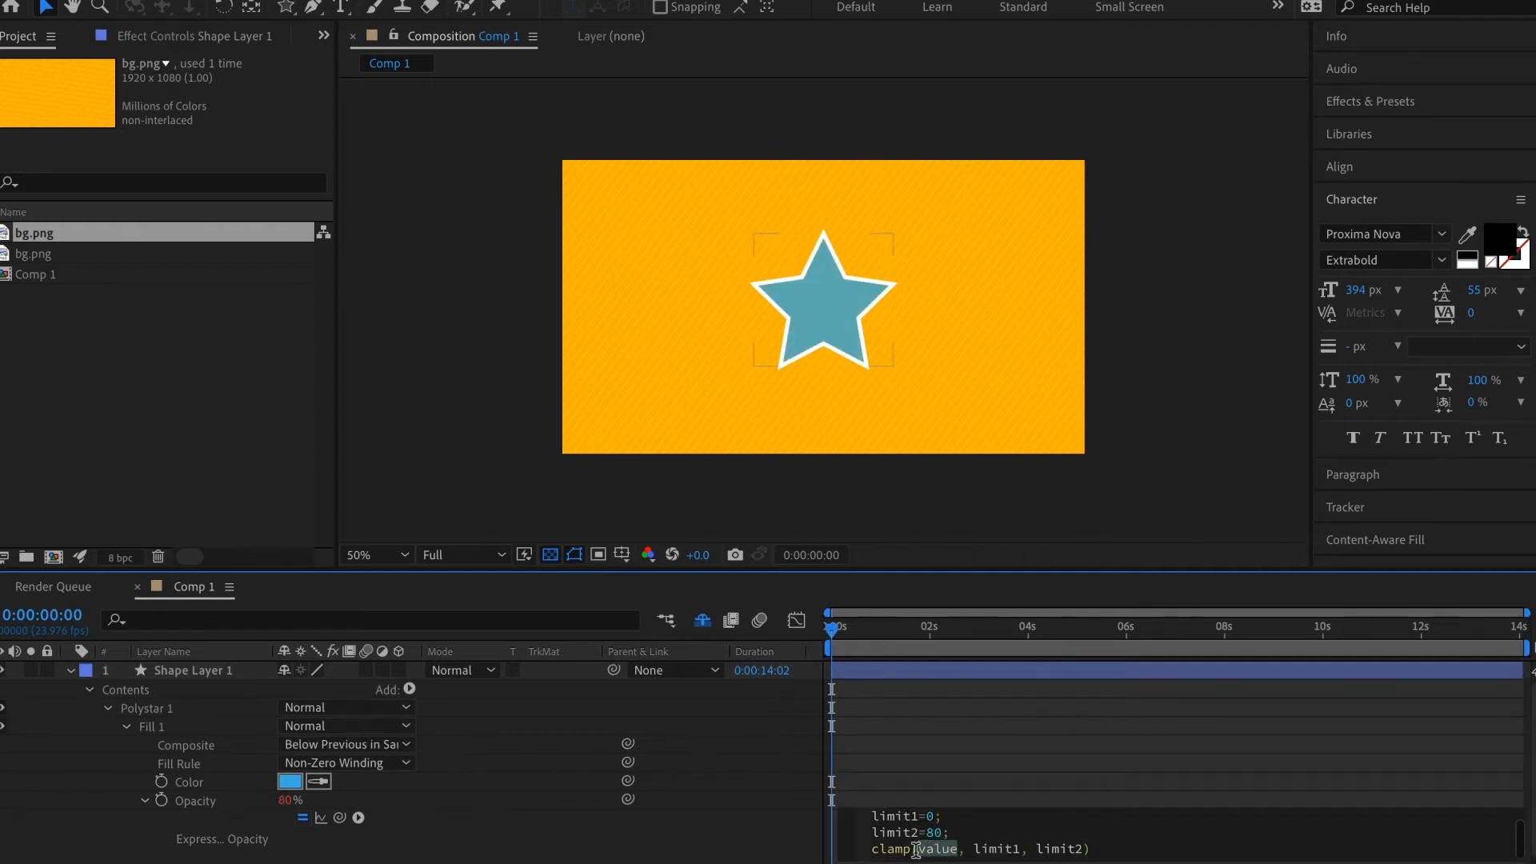
{"action": "type", "text": "t"}
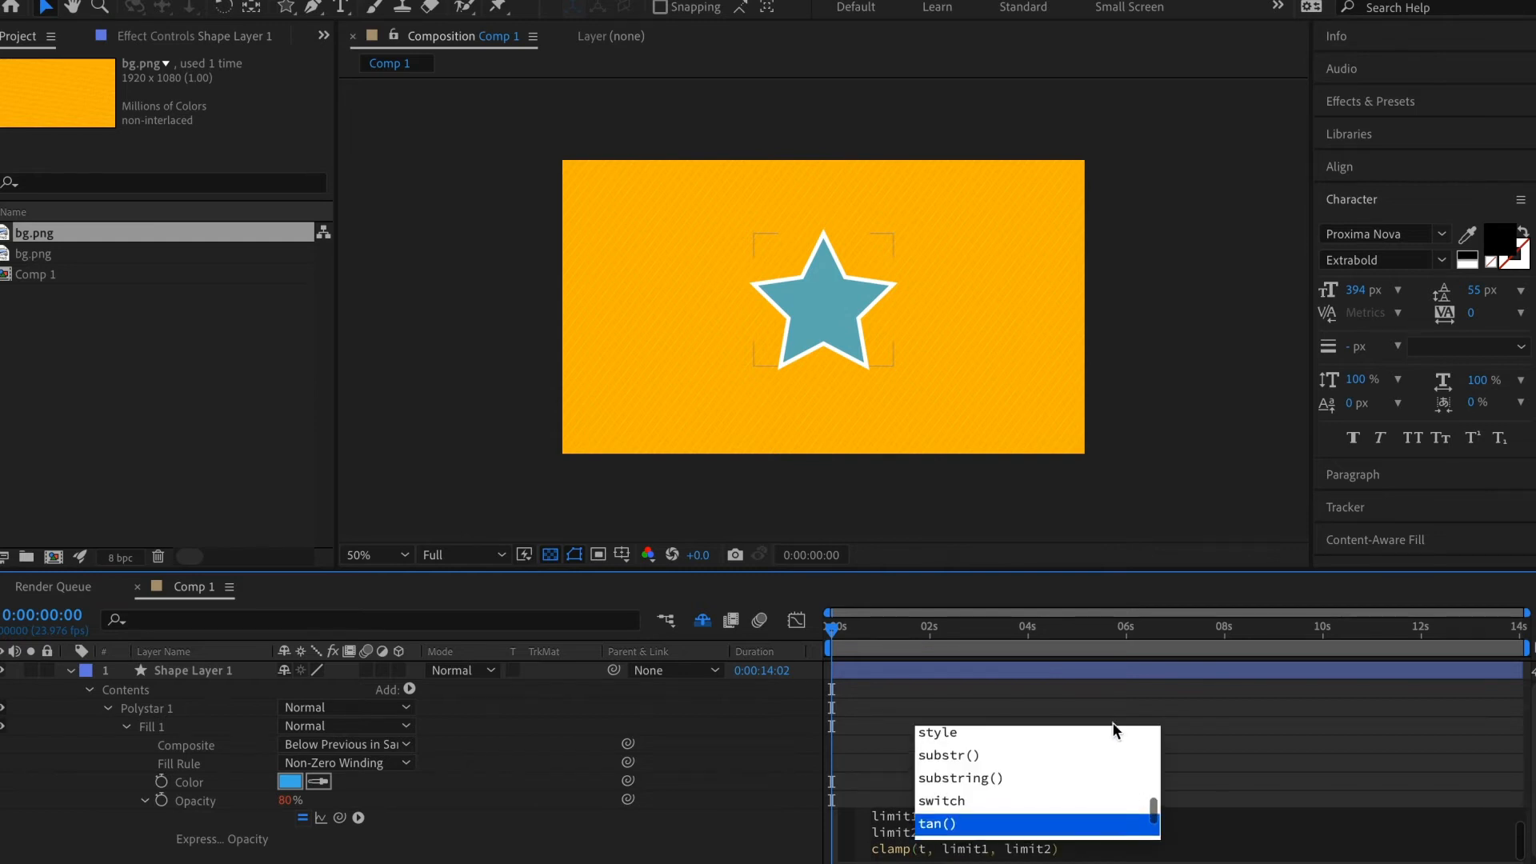
{"action": "left_click", "coordinate": [1224, 694]}
Preview the clamped fill opacity animation from the start of the composition
{"action": "left_click_drag", "start_coordinate": [895, 638], "coordinate": [776, 629]}
{"action": "key", "text": "space"}
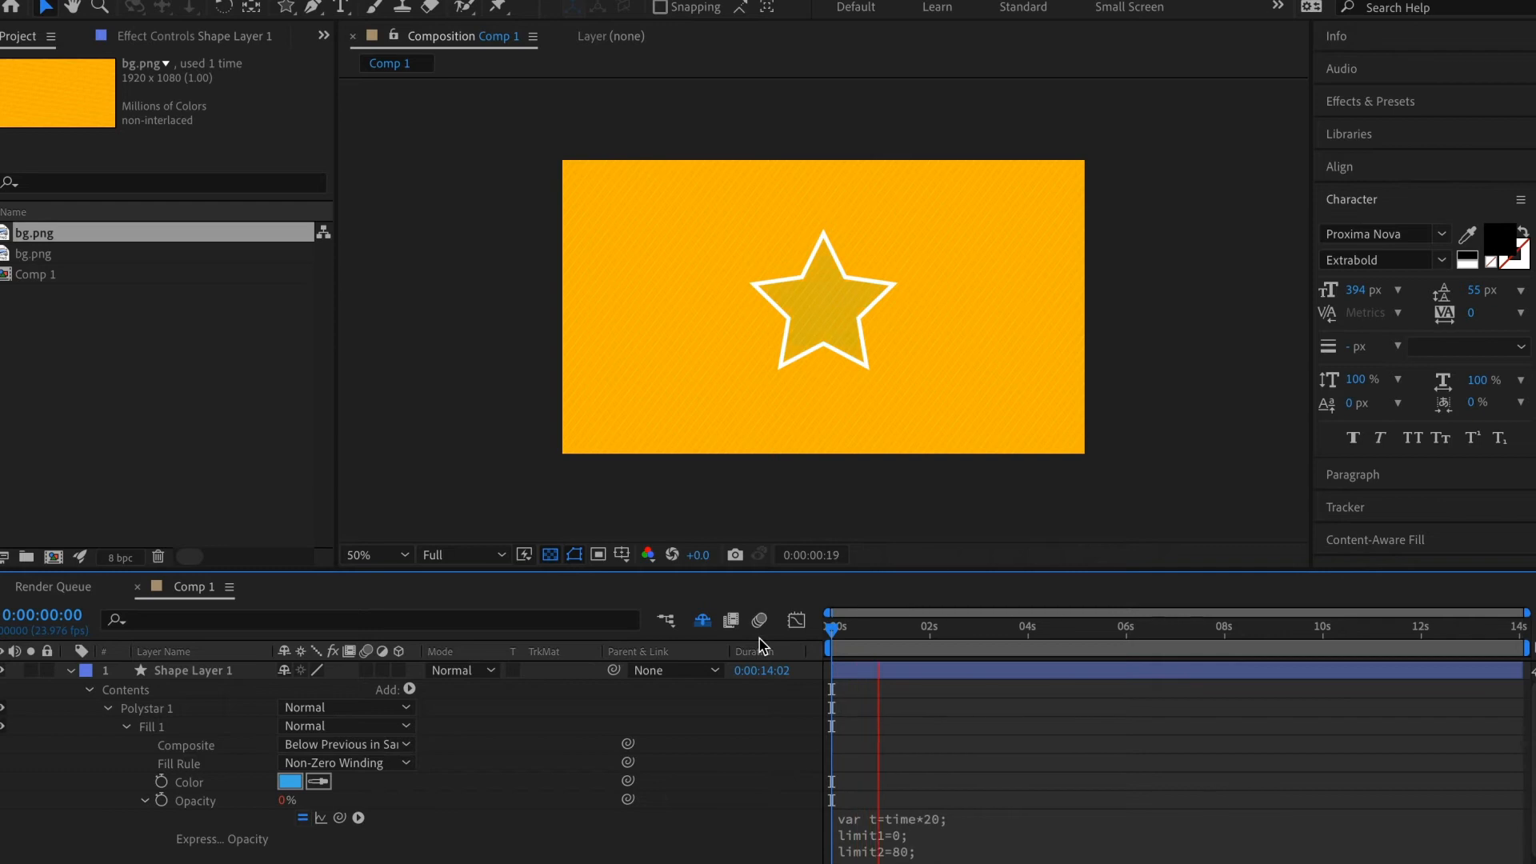
{"action": "key", "text": "space"}
{"action": "key", "text": "space"}
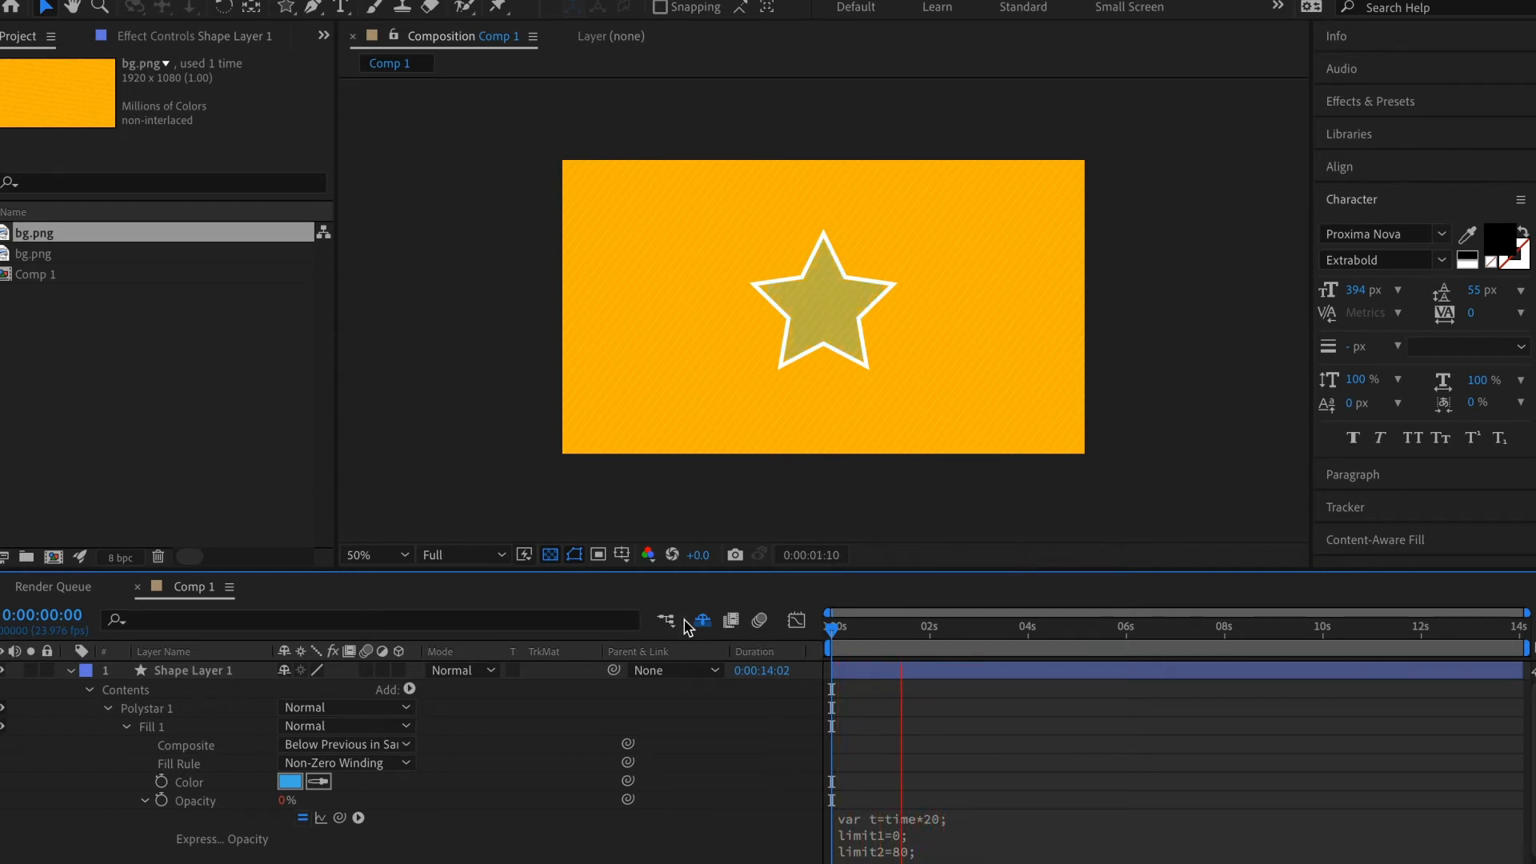
{"action": "key", "text": "space"}
Change limit2 to 30 in the fill opacity expression and apply it
{"action": "left_click", "coordinate": [916, 848]}
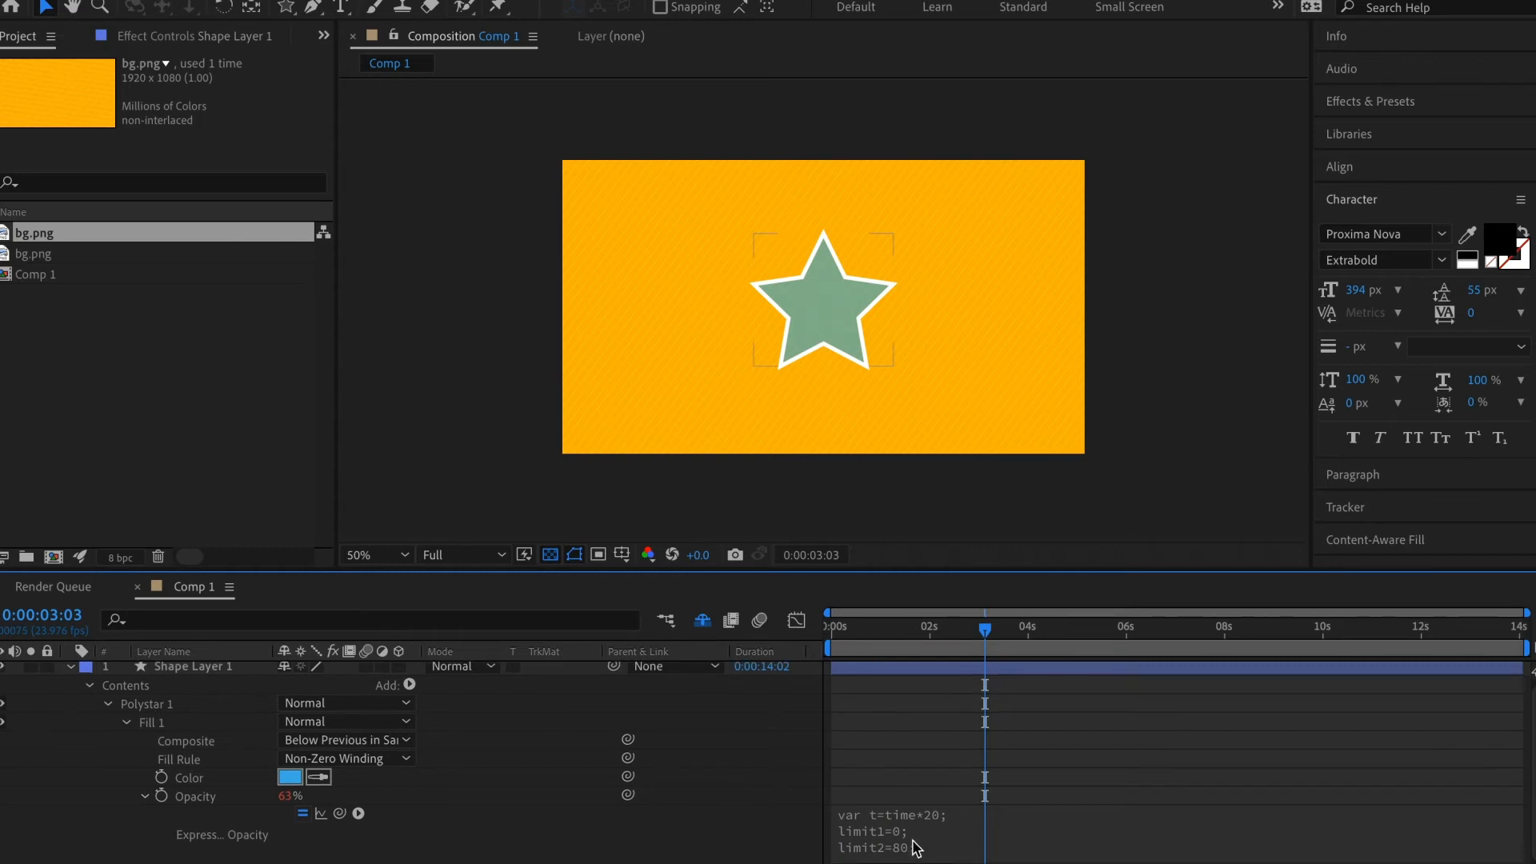
{"action": "type", "text": ";"}
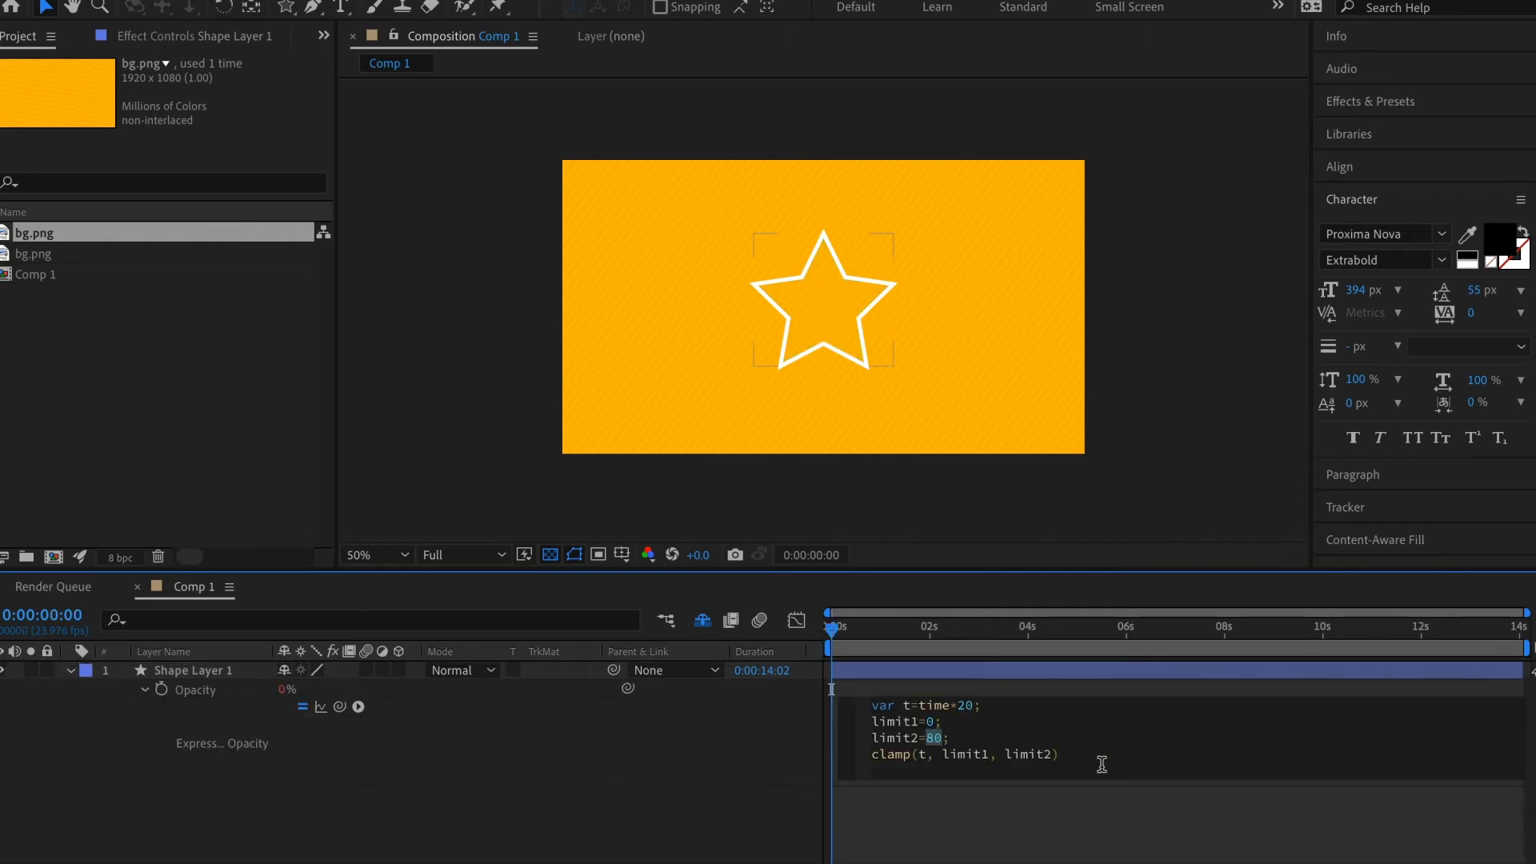
{"action": "type", "text": "30"}
{"action": "left_click", "coordinate": [1046, 808]}
Play the composition from the start to check the star's fade with the 30% upper limit
{"action": "key", "text": "space"}
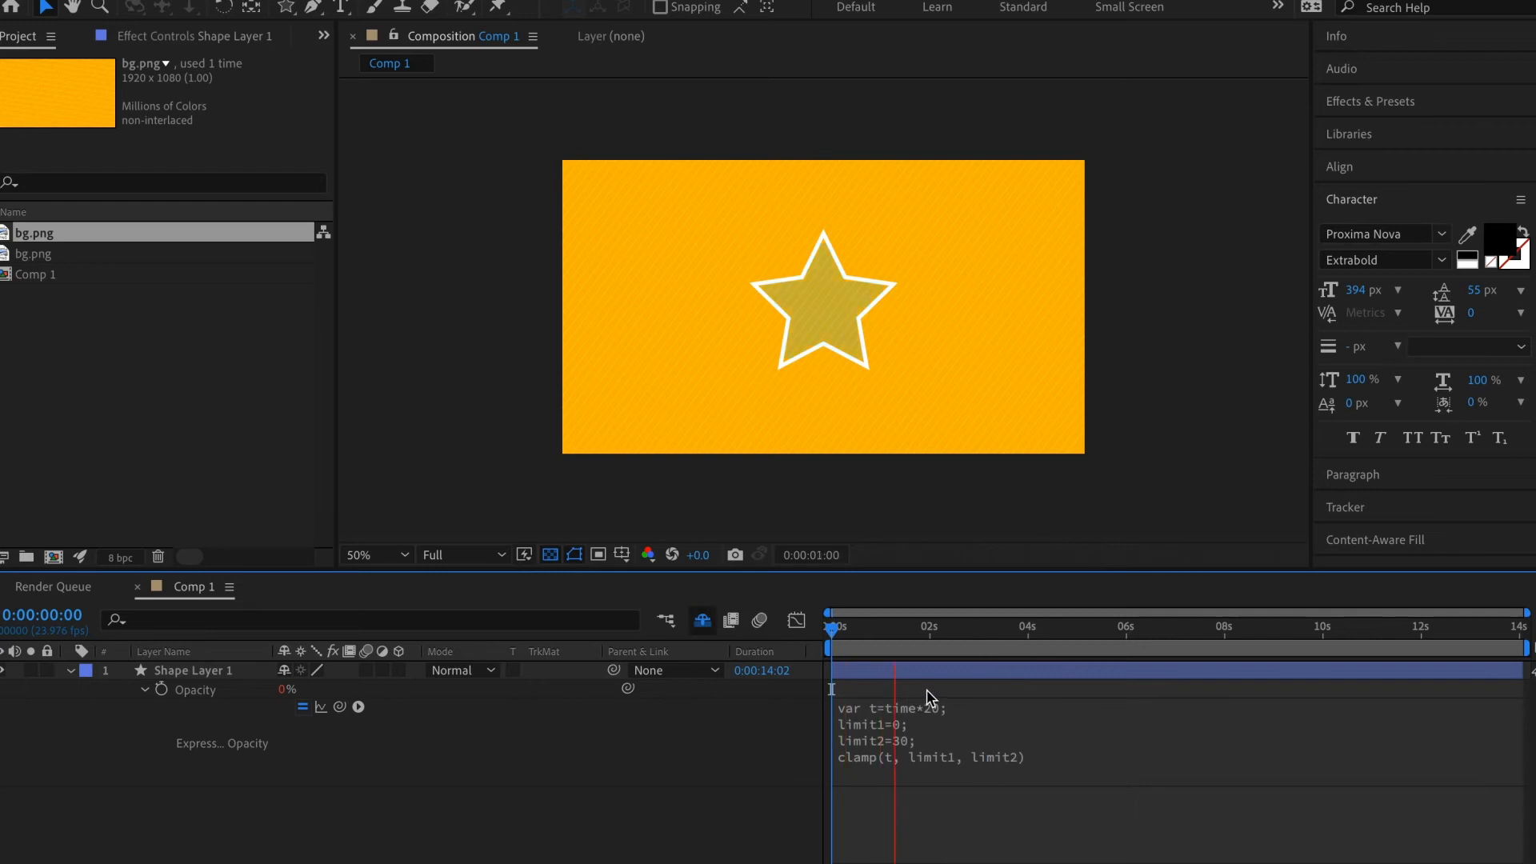
{"action": "key", "text": "space"}
{"action": "mouse_move", "coordinate": [834, 630]}
{"action": "left_mouse_down"}
{"action": "mouse_move", "coordinate": [1152, 632]}
{"action": "mouse_move", "coordinate": [833, 632]}
{"action": "left_mouse_up"}
{"action": "key", "text": "space"}
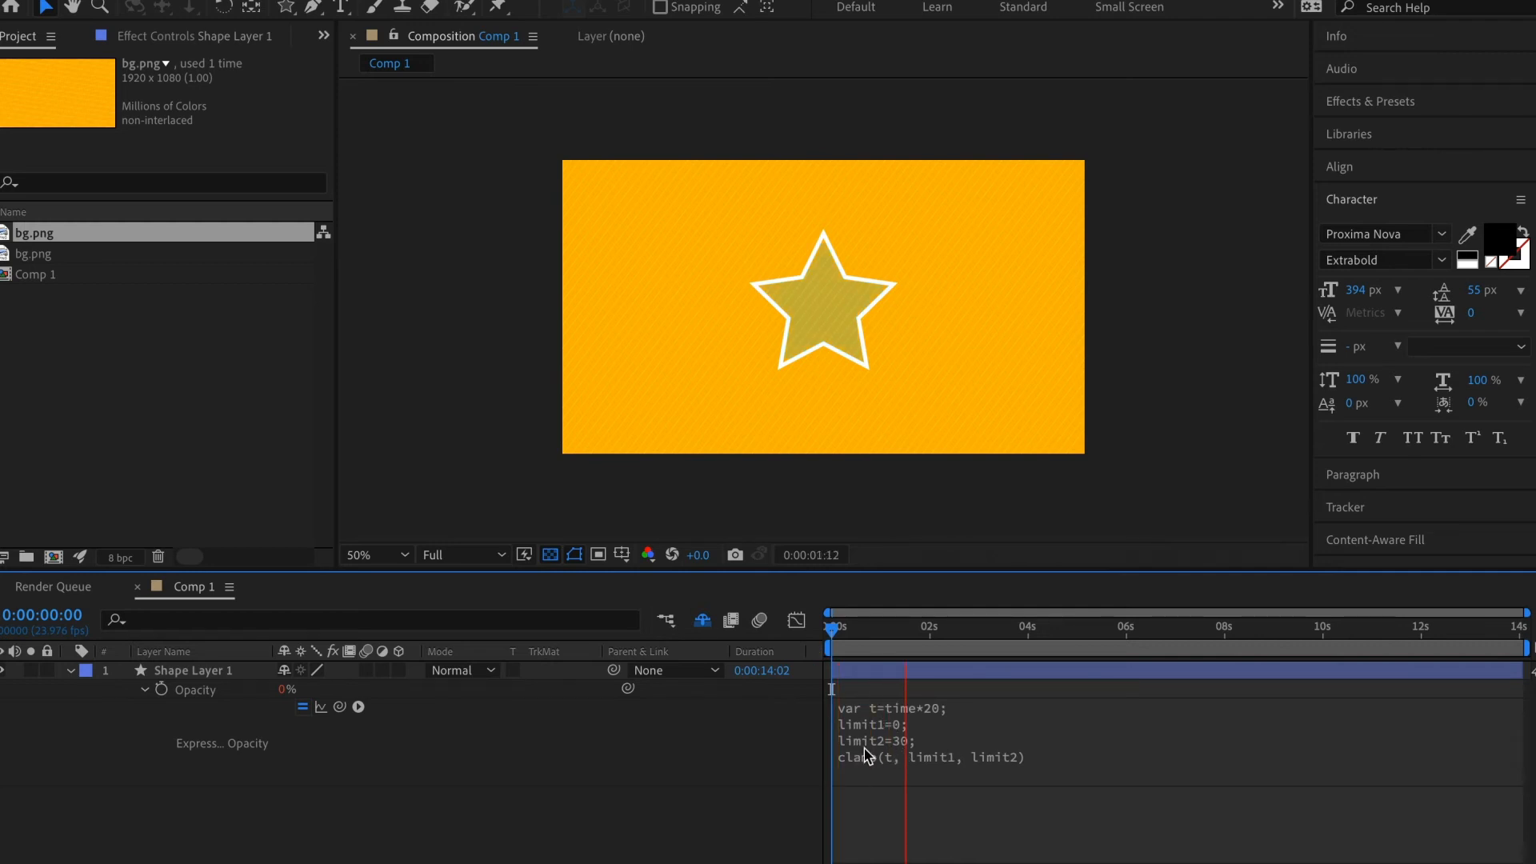
{"action": "key", "text": "space"}
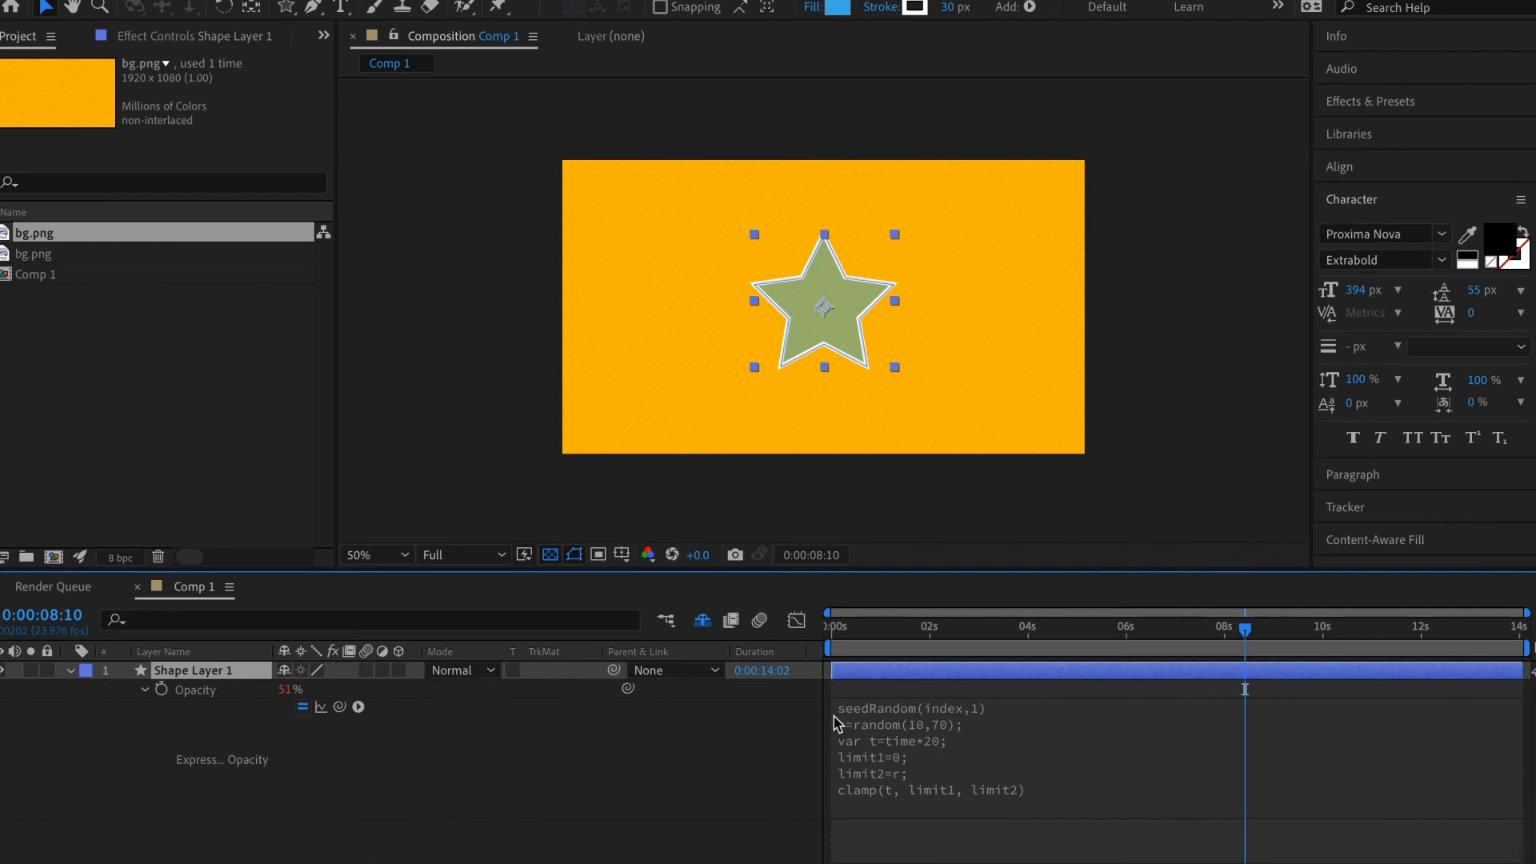
Duplicate the star's shape layer
{"action": "key", "text": "ctrl+d"}
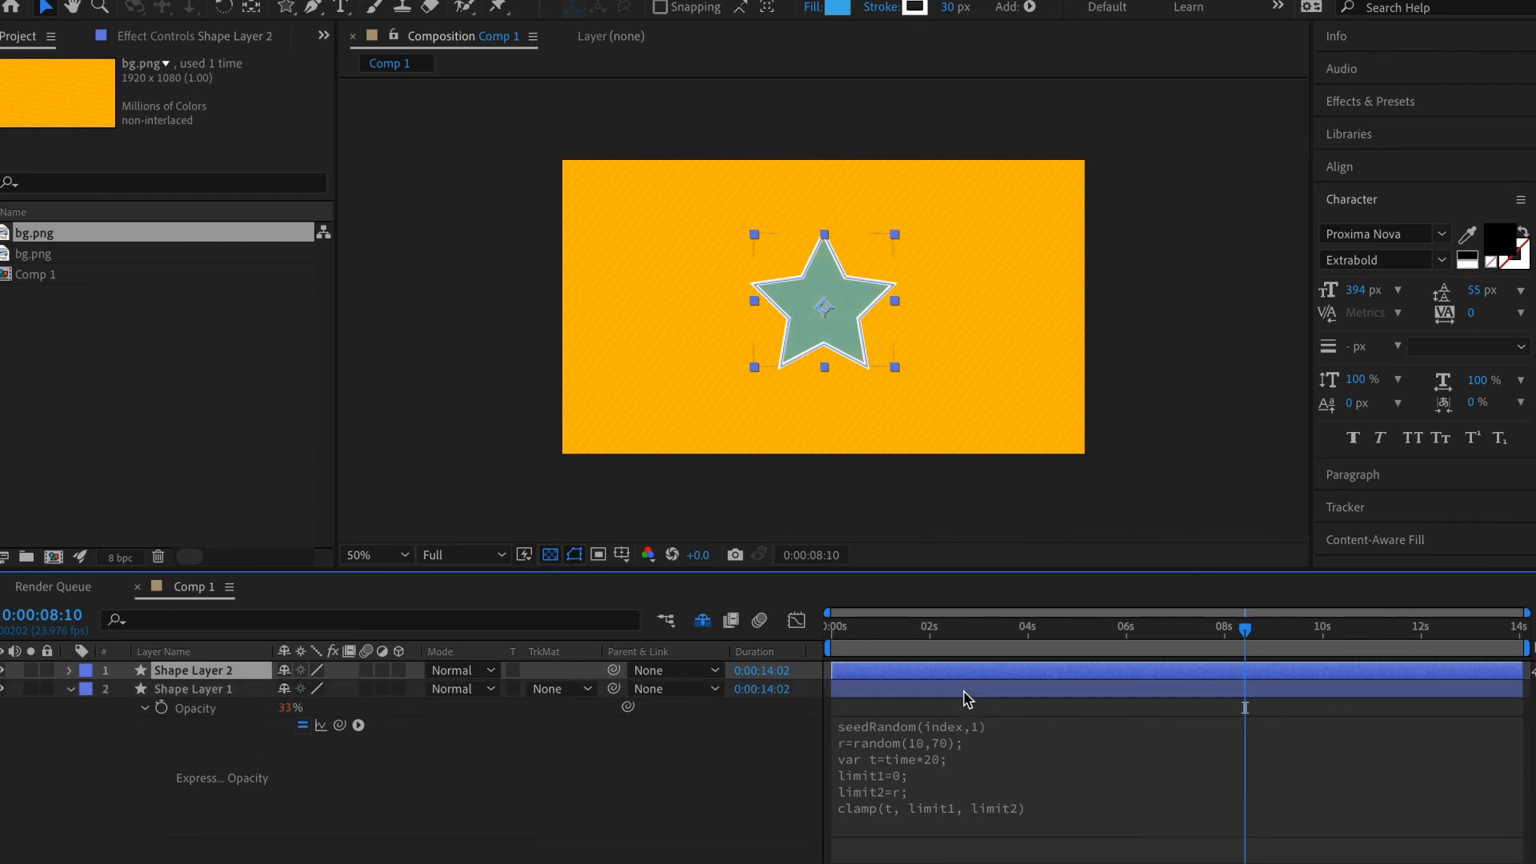
Duplicate the star until there are five, placing the copies near the four corners of the composition around the central star
{"action": "left_click_drag", "start_coordinate": [826, 319], "coordinate": [664, 248]}
{"action": "key", "text": "ctrl+d"}
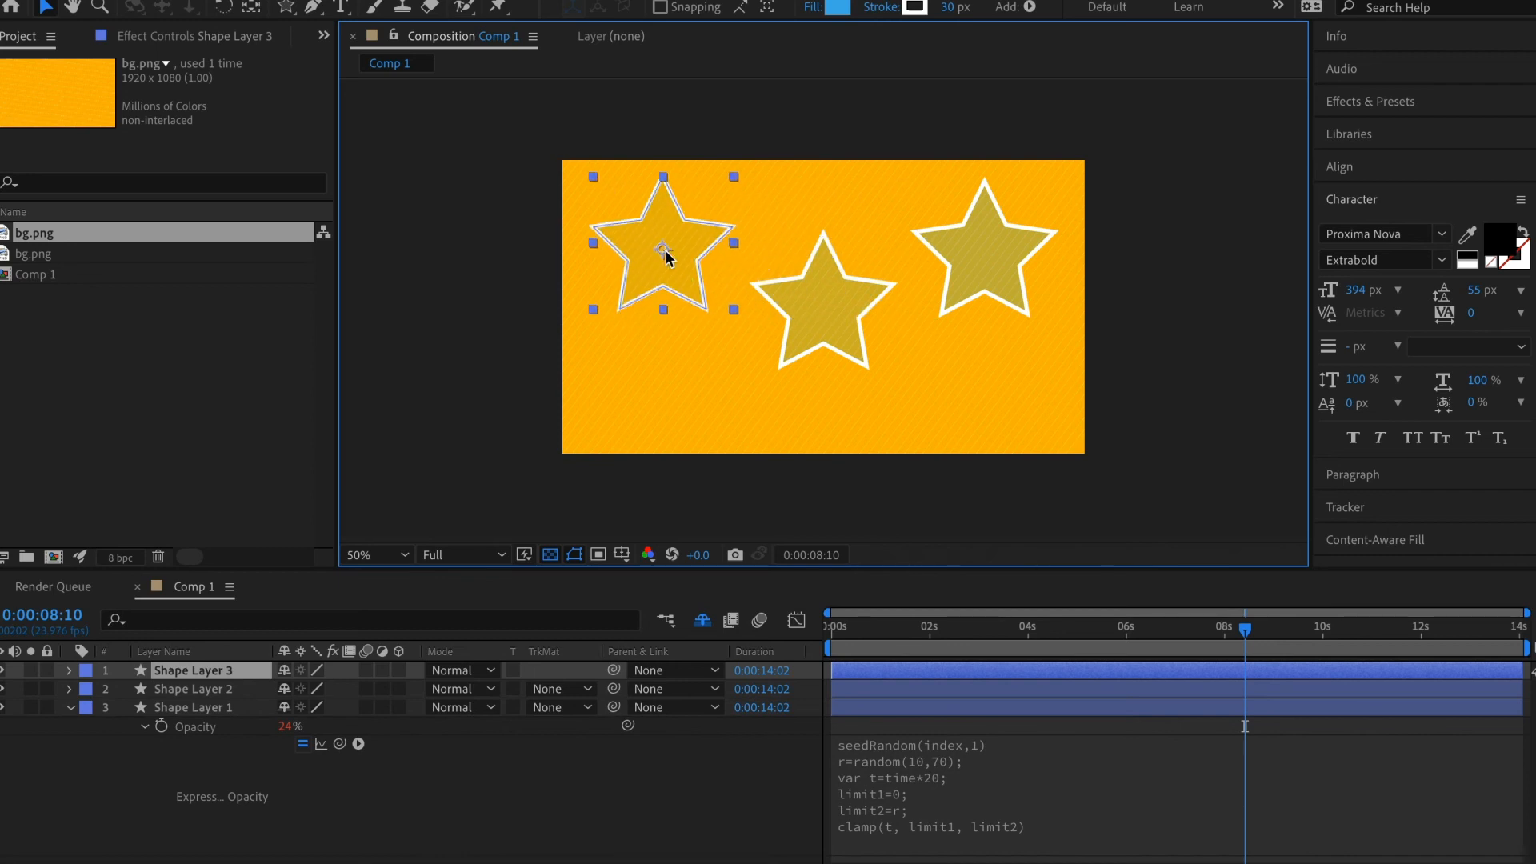
{"action": "key", "text": "ctrl+d"}
{"action": "left_click_drag", "start_coordinate": [661, 268], "coordinate": [672, 394]}
{"action": "key", "text": "ctrl+d"}
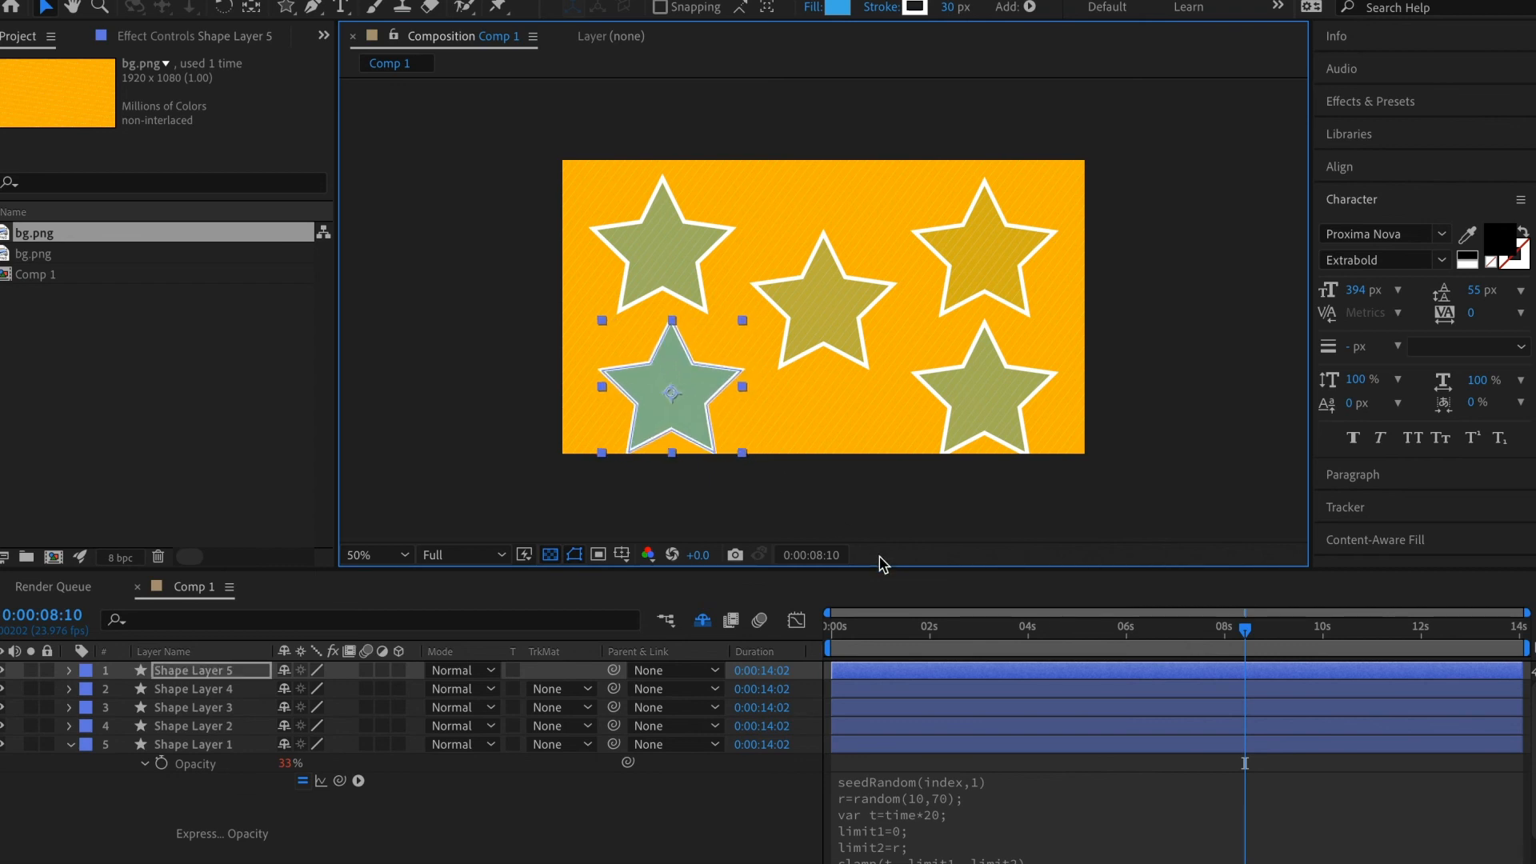
Reveal the opacity expressions on all five star layers and compare each layer's resulting fill opacity value
{"action": "key", "text": "ctrl+a"}
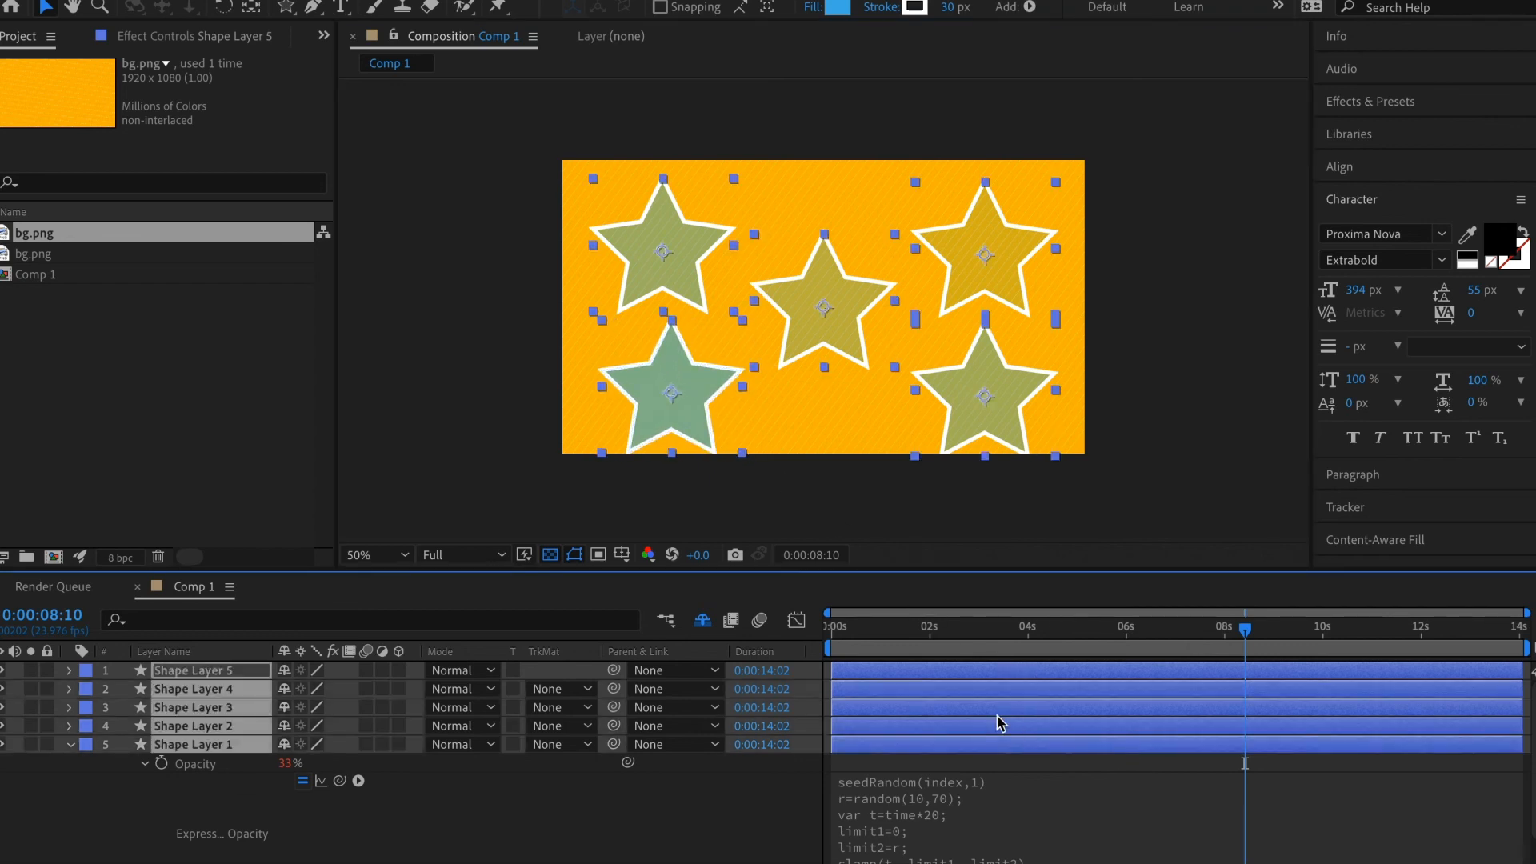
{"action": "key", "text": "e"}
{"action": "key", "text": "e"}
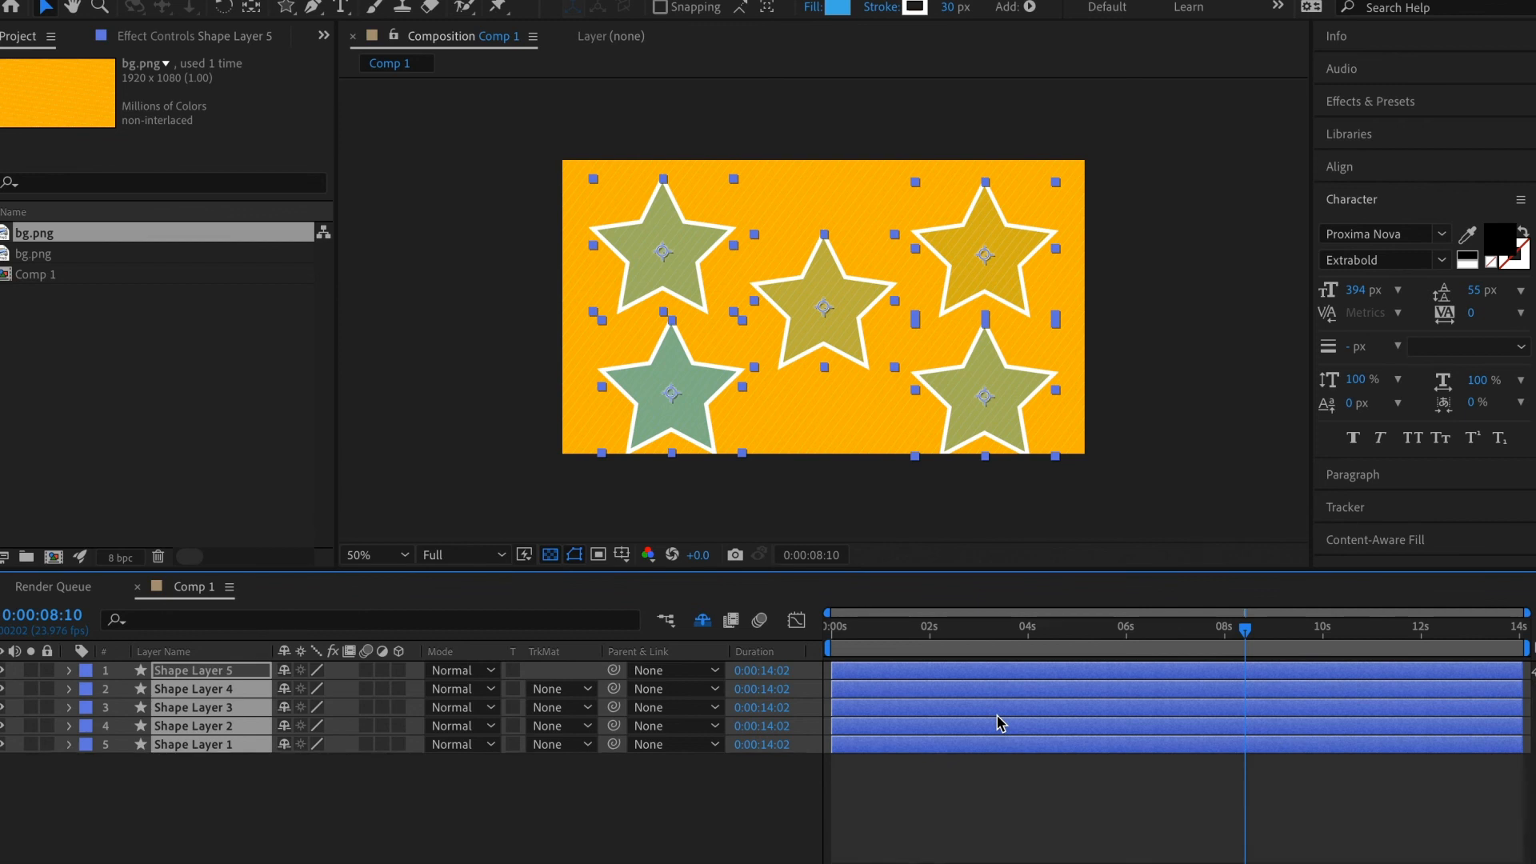
{"action": "scroll", "coordinate": [372, 715], "scroll_direction": "down", "scroll_amount": 1}
{"action": "scroll", "coordinate": [372, 714], "scroll_direction": "up", "scroll_amount": 1}
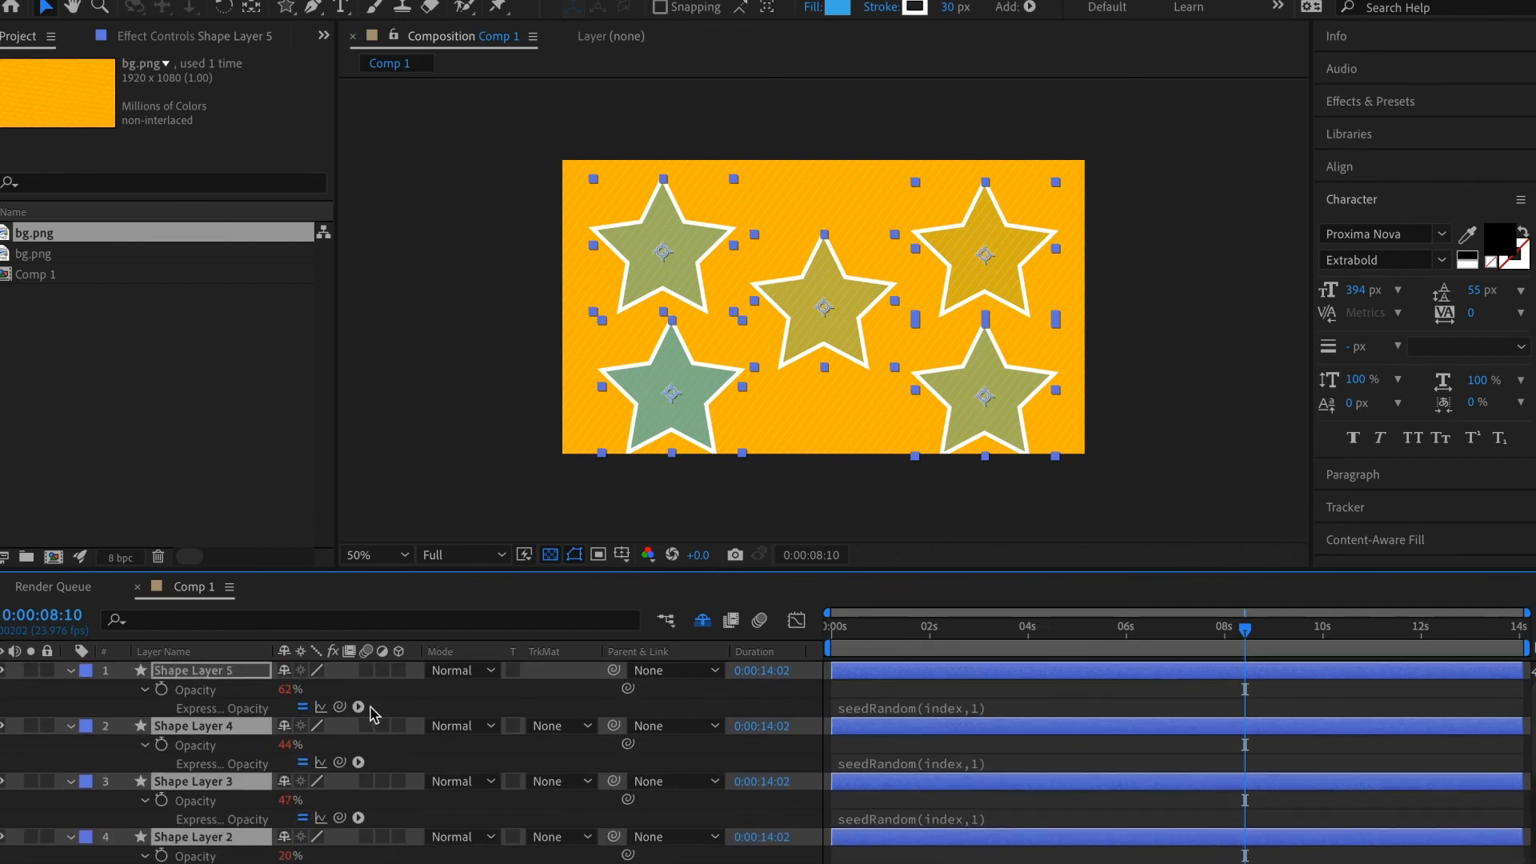
{"action": "scroll", "coordinate": [366, 712], "scroll_direction": "down", "scroll_amount": 1}
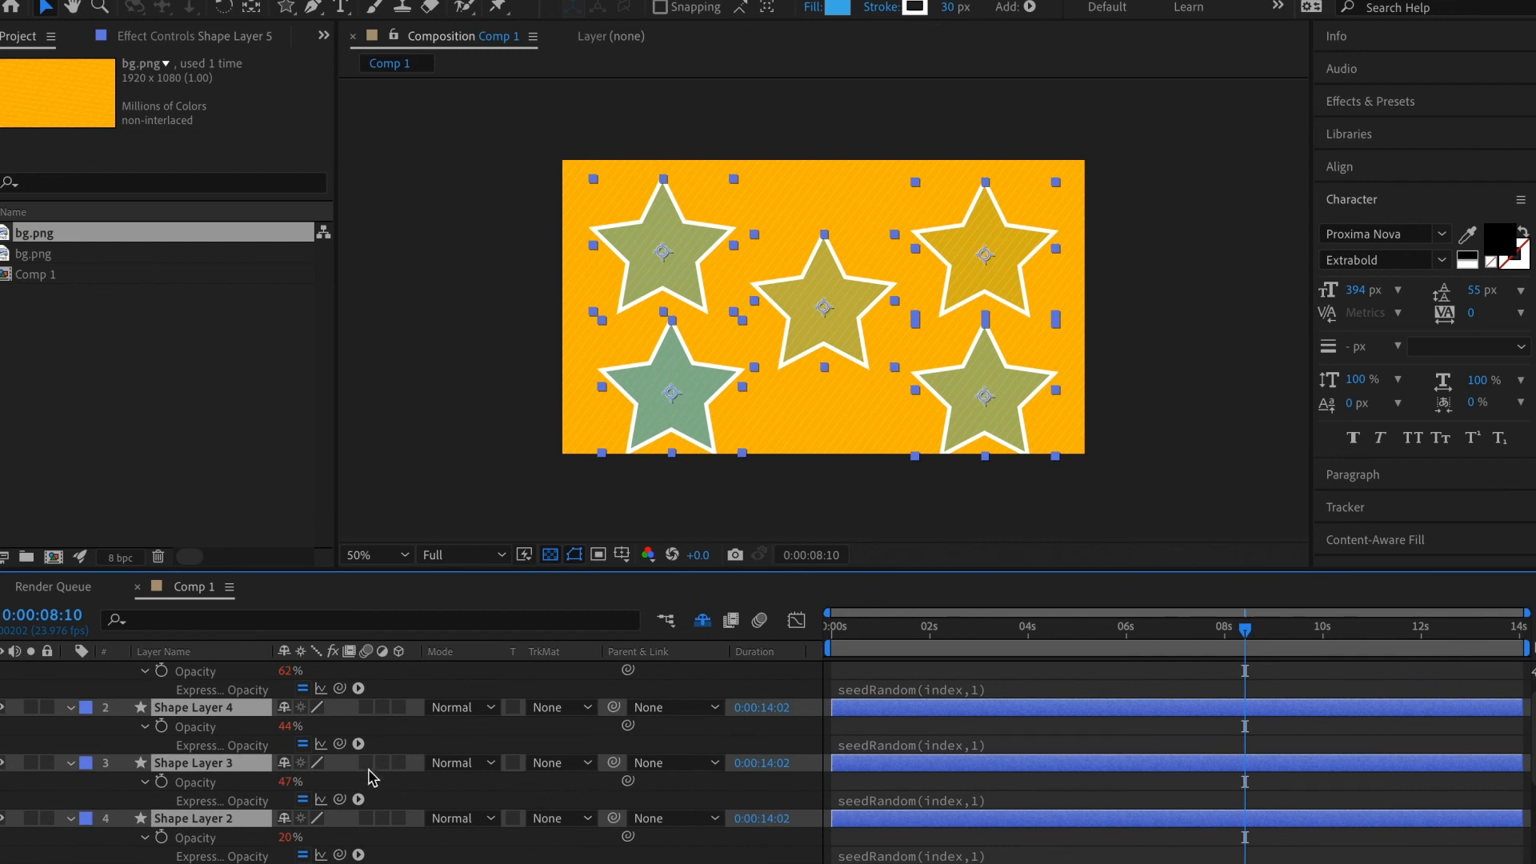
{"action": "scroll", "coordinate": [415, 750], "scroll_direction": "down", "scroll_amount": 1}
{"action": "scroll", "coordinate": [416, 756], "scroll_direction": "down", "scroll_amount": 2}
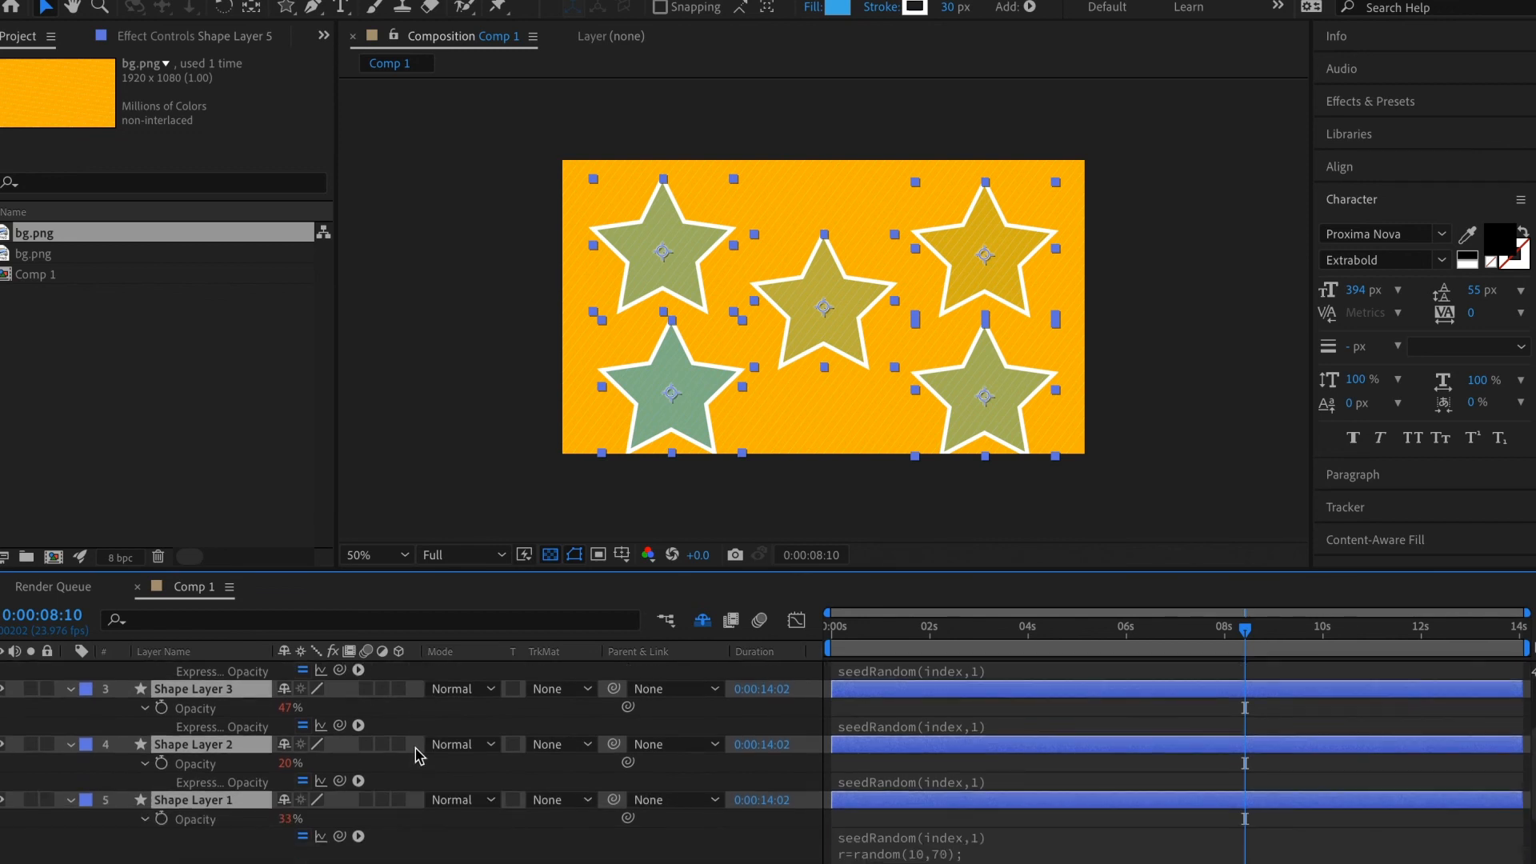
{"action": "scroll", "coordinate": [416, 756], "scroll_direction": "up", "scroll_amount": 3}
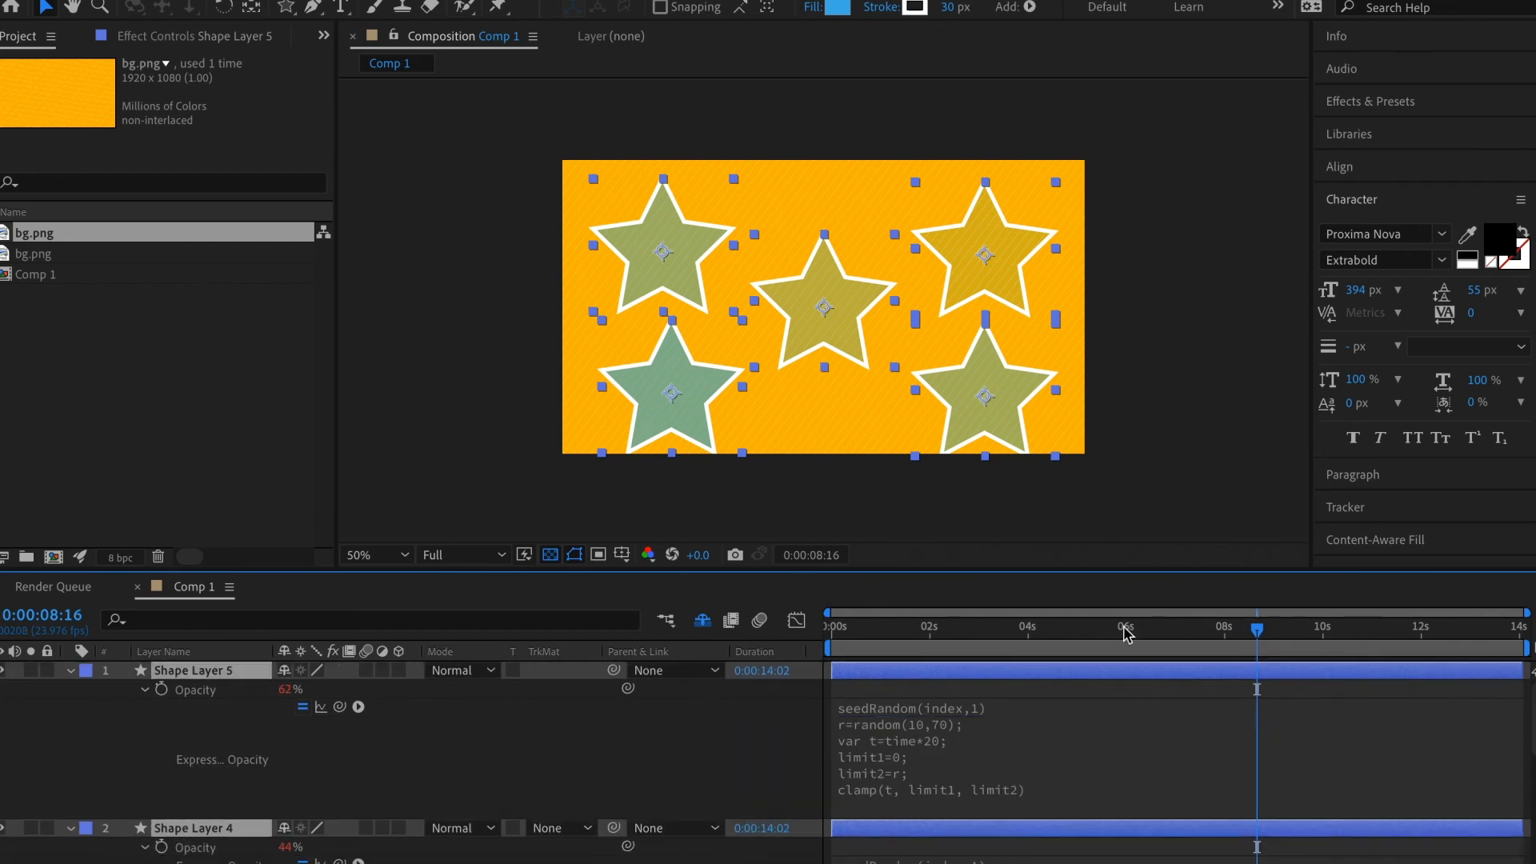